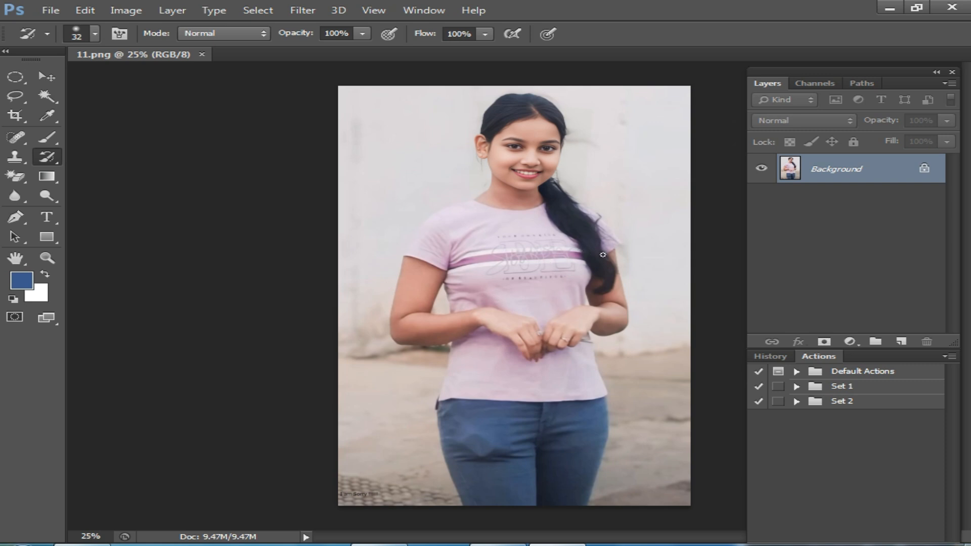
# Examine the portrait in 11.png closely, from the face and hair down to the hands, jeans and surrounding background.
pyautogui.click(592, 197)
pyautogui.moveTo(600, 310); pyautogui.dragTo(563, 233)
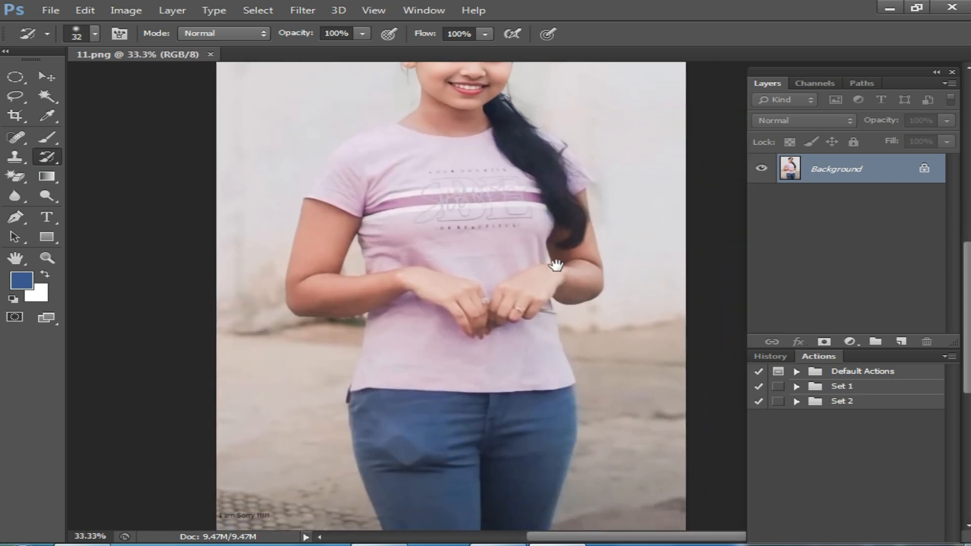
pyautogui.moveTo(568, 307); pyautogui.dragTo(548, 266)
pyautogui.moveTo(552, 233); pyautogui.dragTo(534, 299)
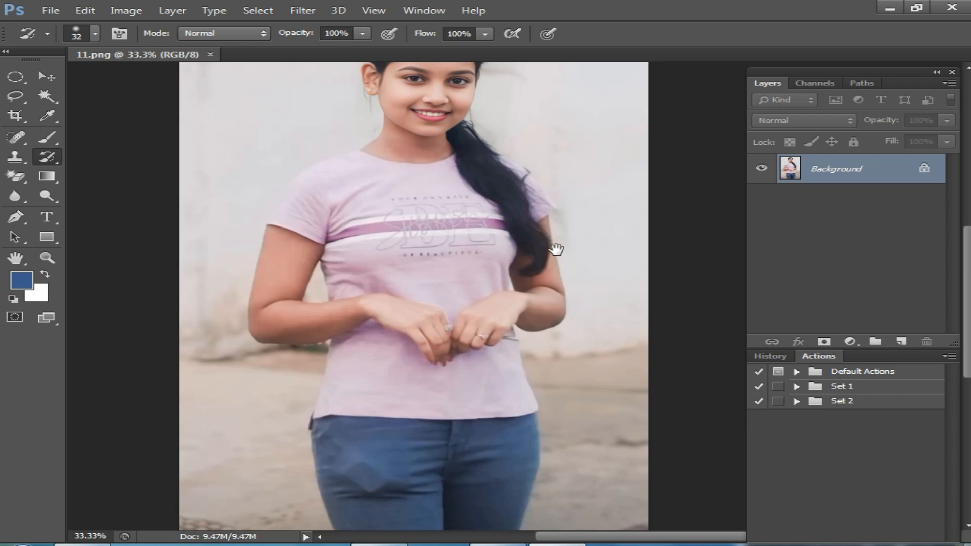
pyautogui.scroll(2, 511, 237)
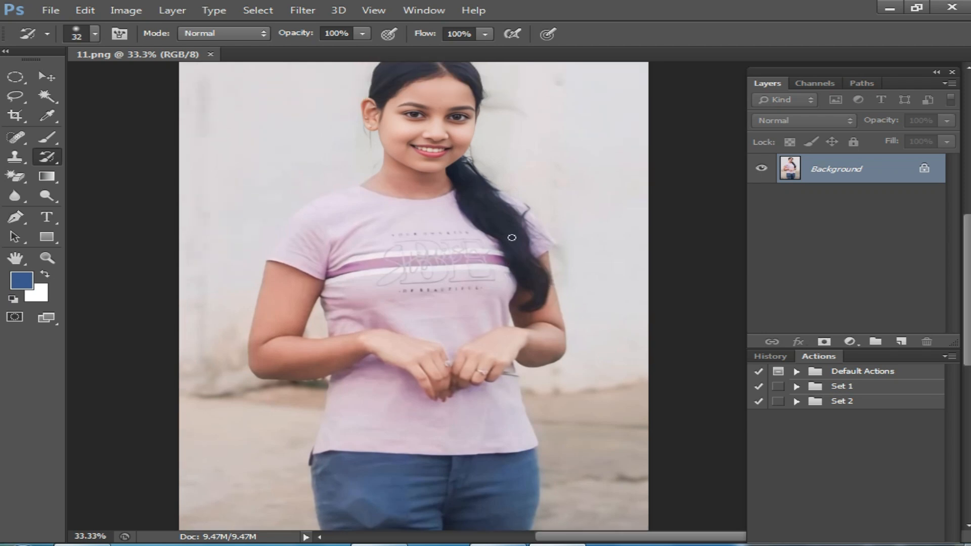
pyautogui.scroll(2, 550, 234)
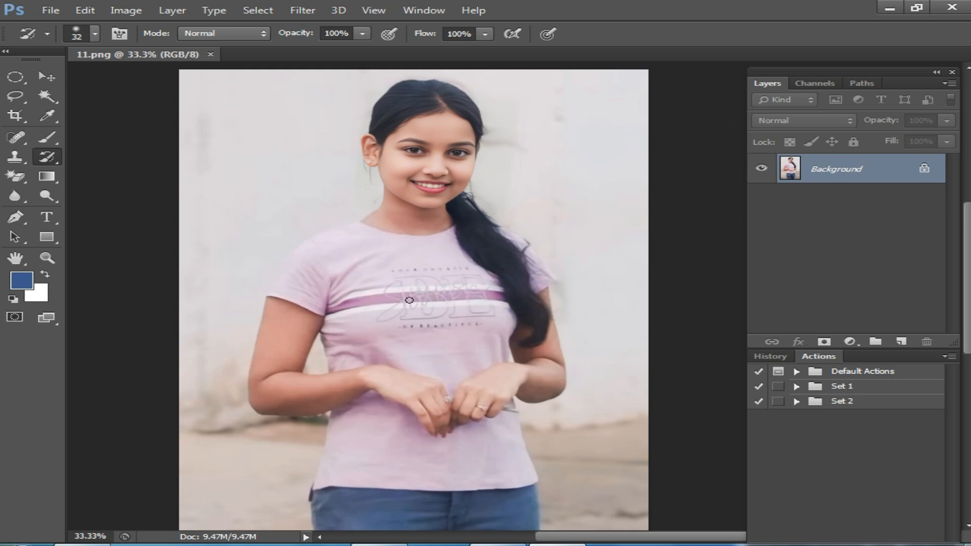
pyautogui.scroll(-5, 517, 357)
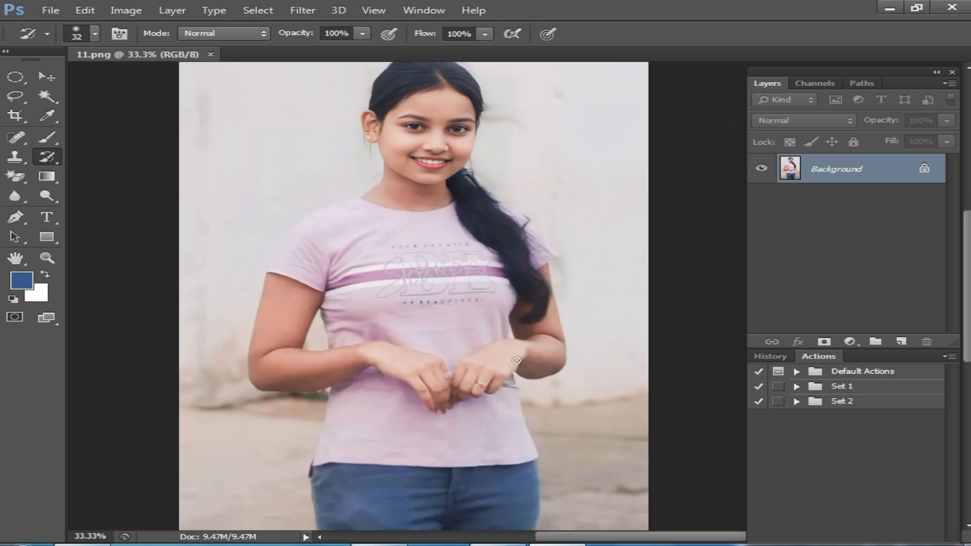
pyautogui.scroll(4, 502, 357)
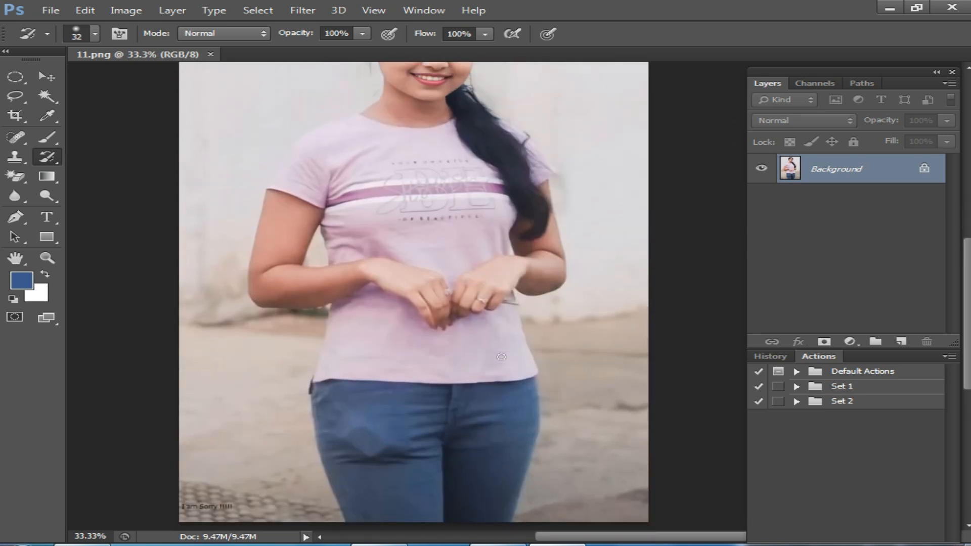
pyautogui.scroll(1, 471, 278)
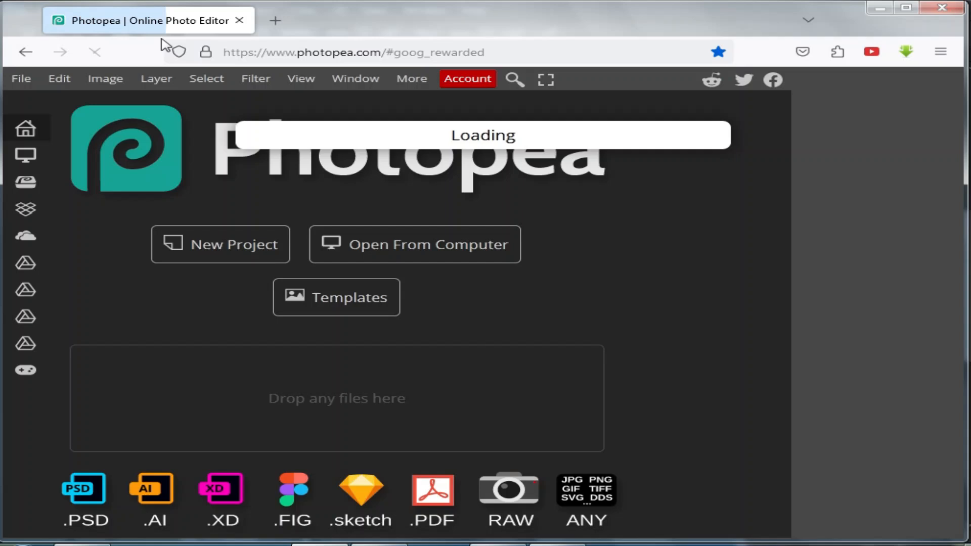
# Open the portrait 11.png from the desktop in Photopea.
pyautogui.click(440, 243)
pyautogui.click(75, 99)
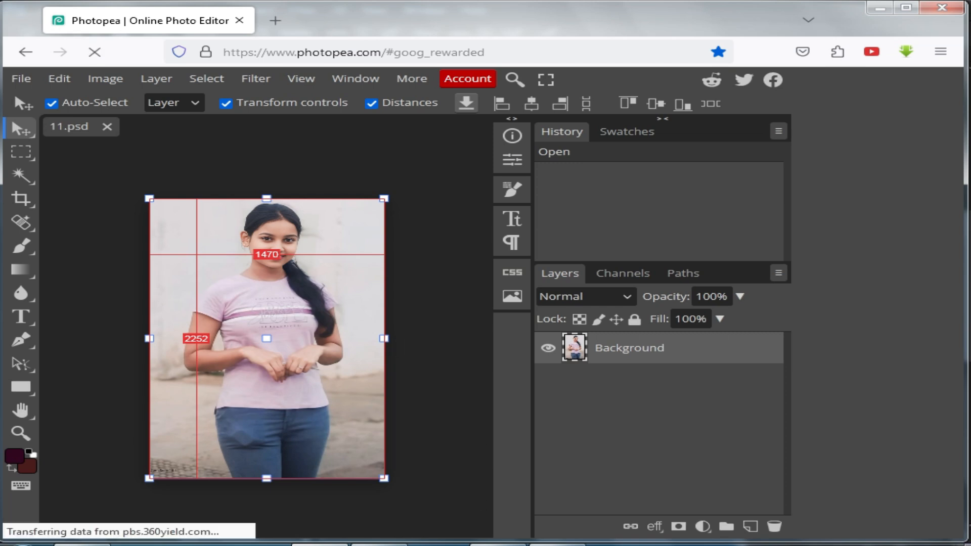
# Compare Photoshop's selection commands with those in Photopea, looking for the Remove BG command.
pyautogui.moveTo(557, 545)
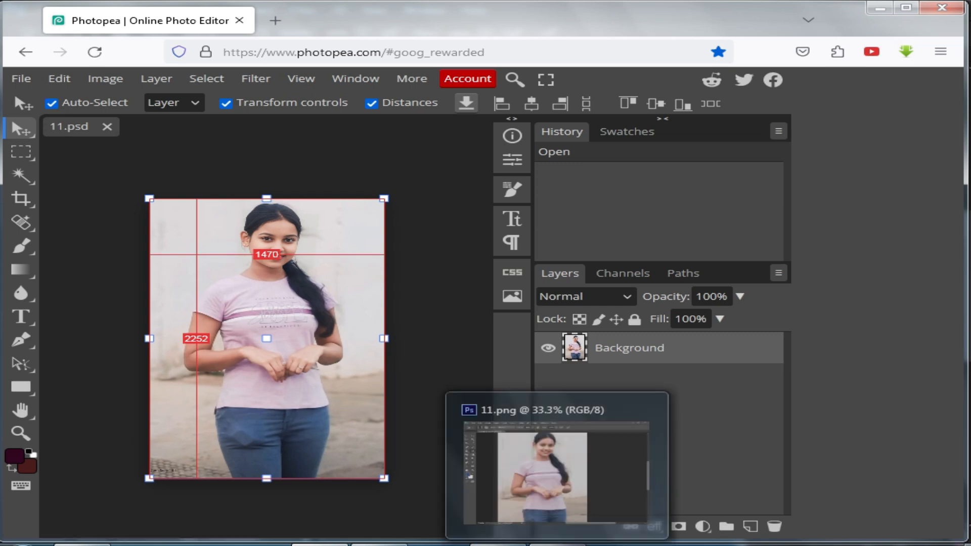
pyautogui.click(556, 544)
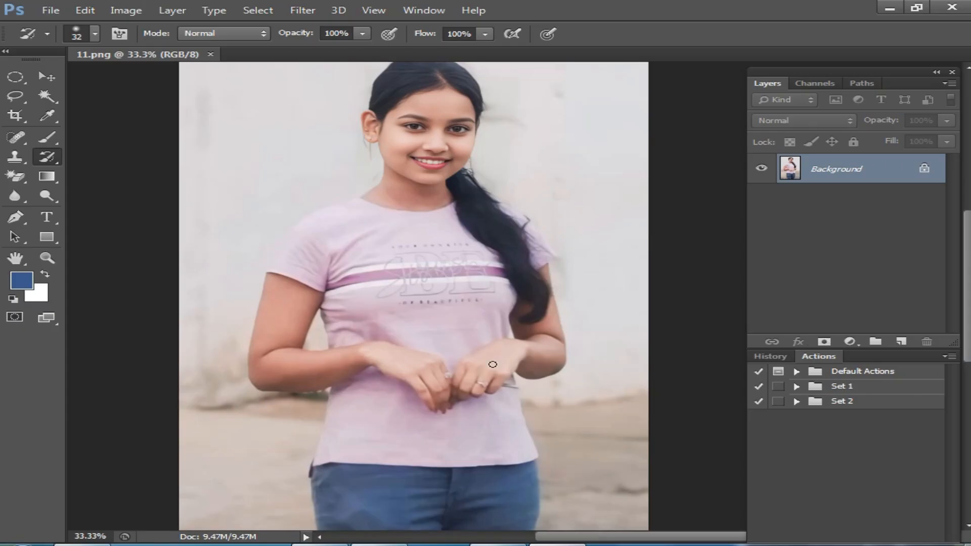
pyautogui.click(259, 12)
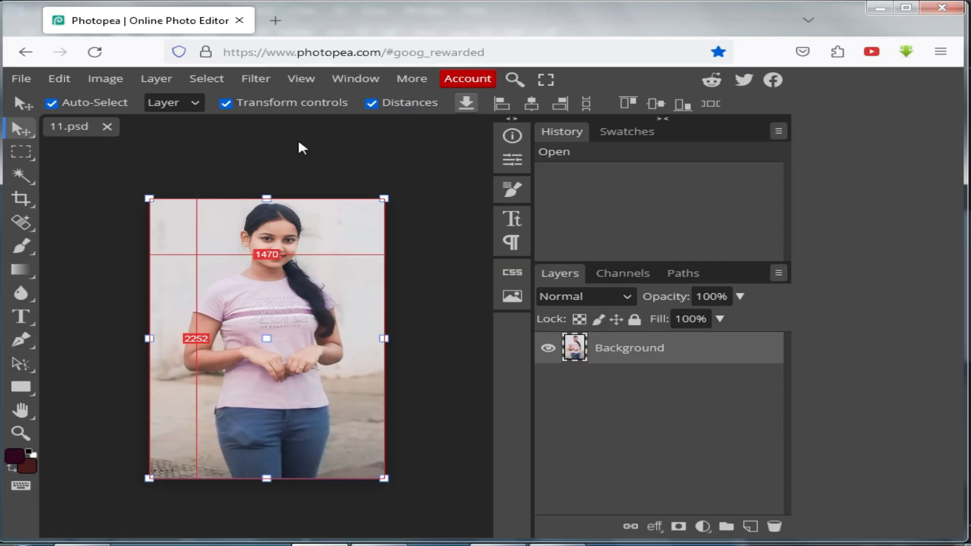
pyautogui.click(205, 79)
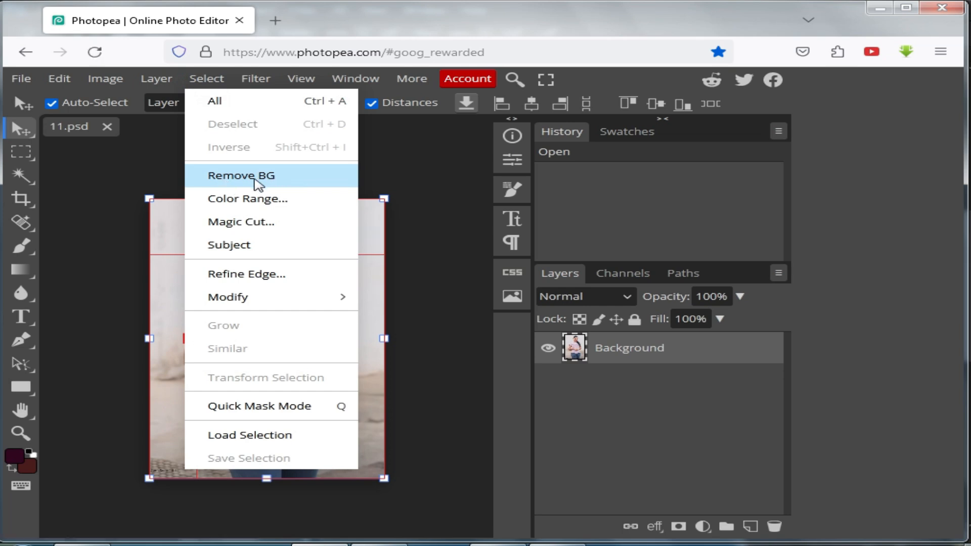
pyautogui.click(374, 220)
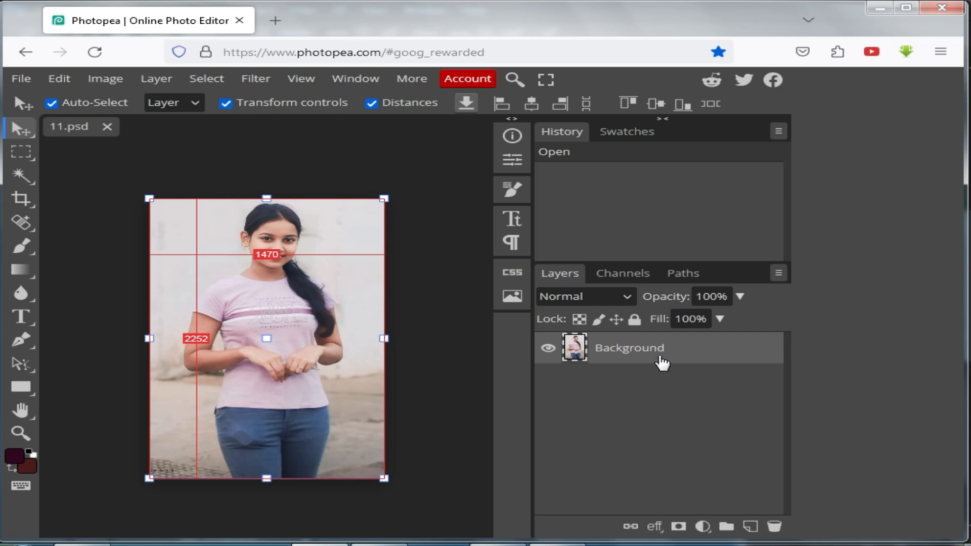
# Duplicate the Background layer and cut the woman out on the copy with Remove BG.
pyautogui.hotkey('ctrl', 'j')
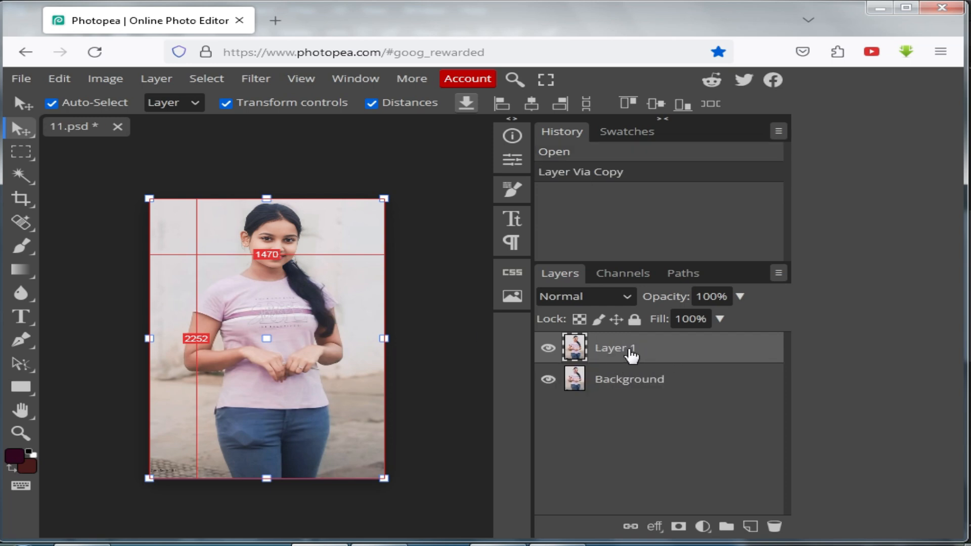
pyautogui.click(255, 80)
pyautogui.moveTo(207, 81)
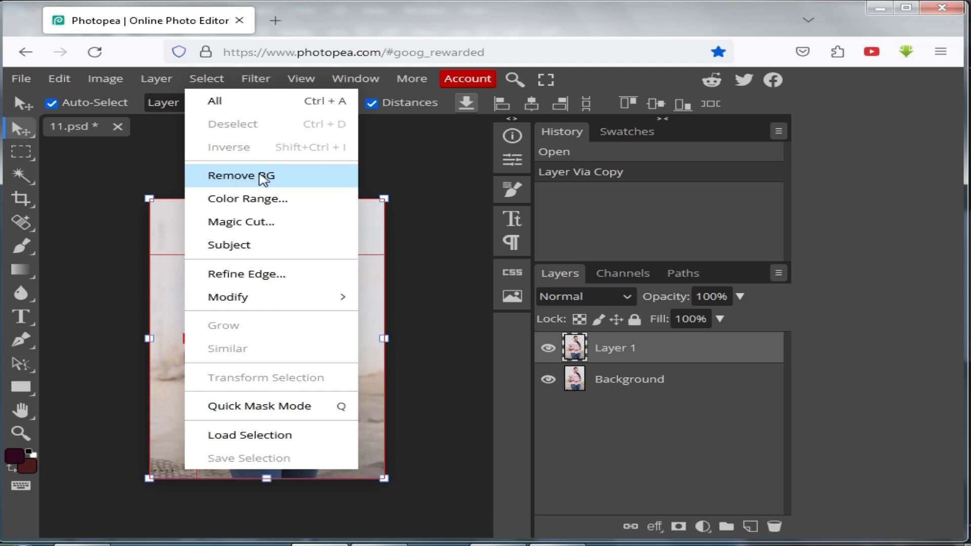
pyautogui.click(223, 181)
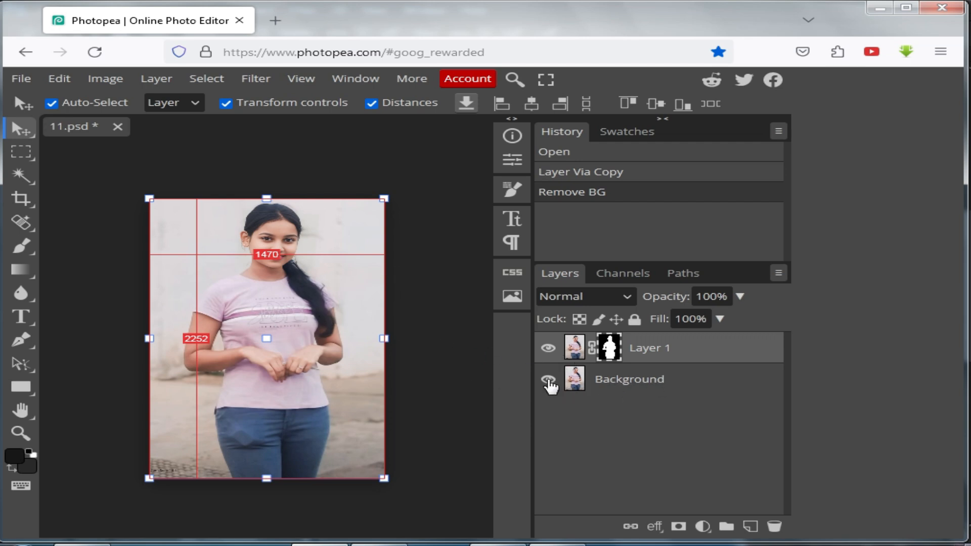
# Hide and reshow the original Background layer to check the cut-out, leaving no layer selected.
pyautogui.click(548, 380)
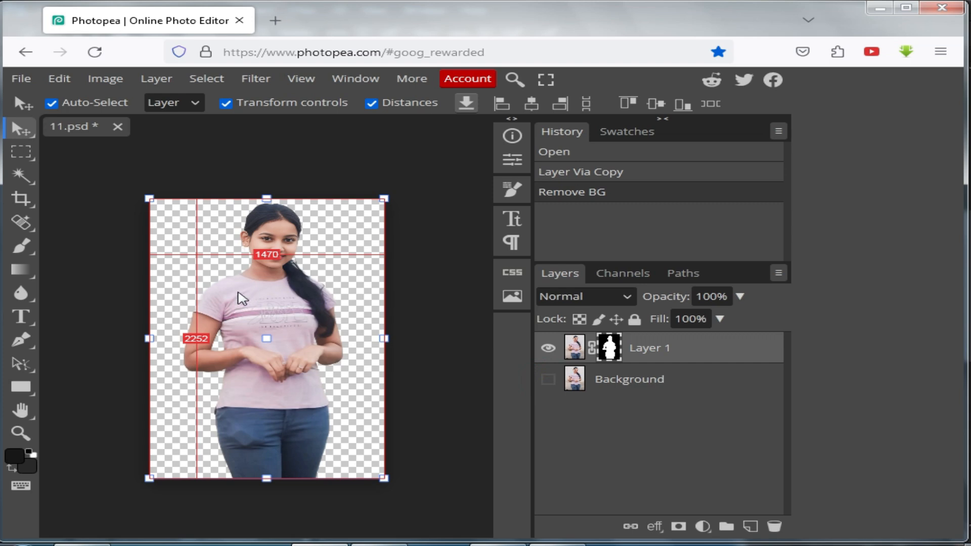
pyautogui.click(548, 380)
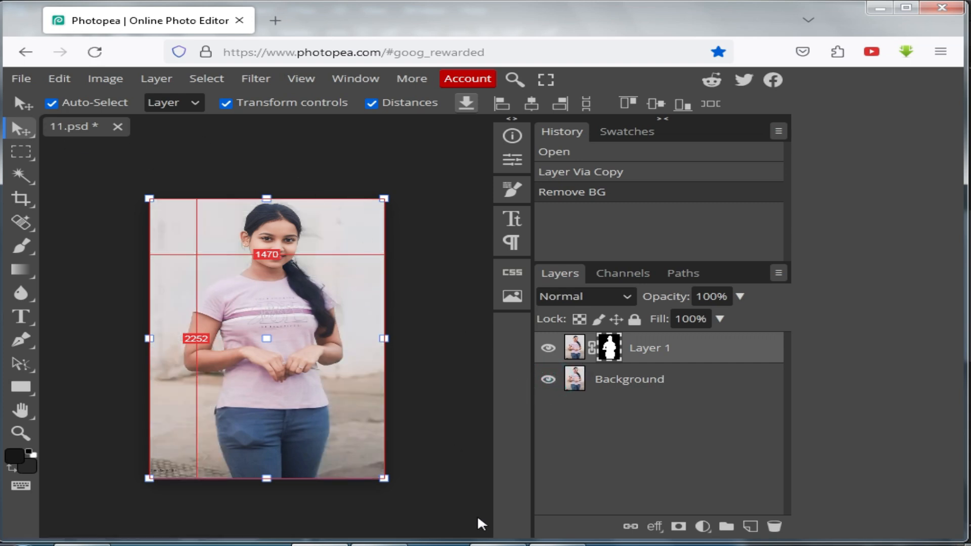
pyautogui.click(628, 450)
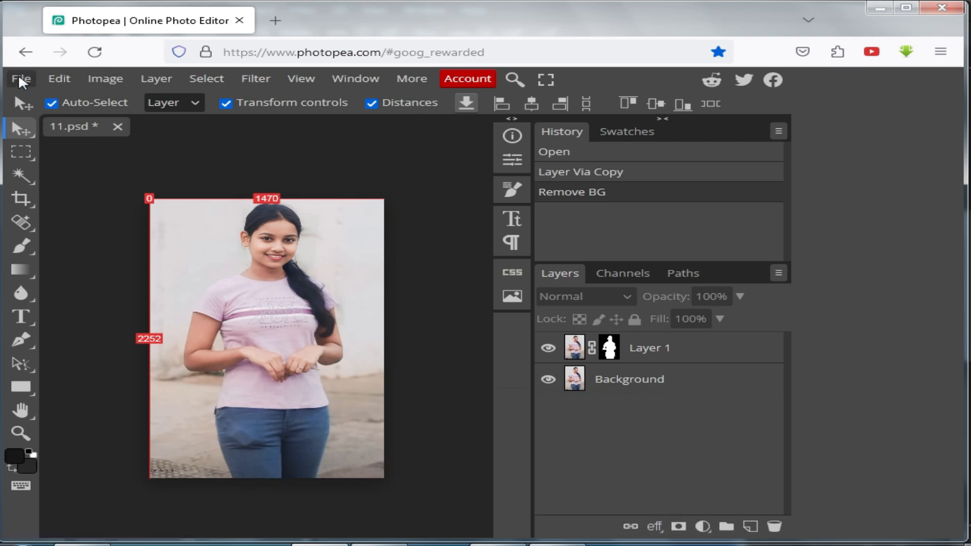
# Open the scenery image 12197 from the desktop as a second document.
pyautogui.click(20, 78)
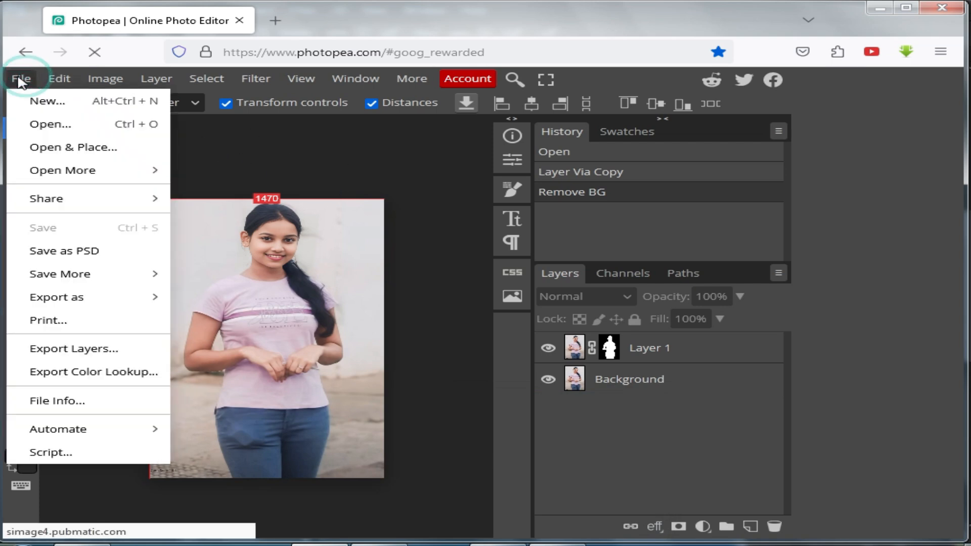
pyautogui.click(71, 129)
pyautogui.scroll(-5, 703, 271)
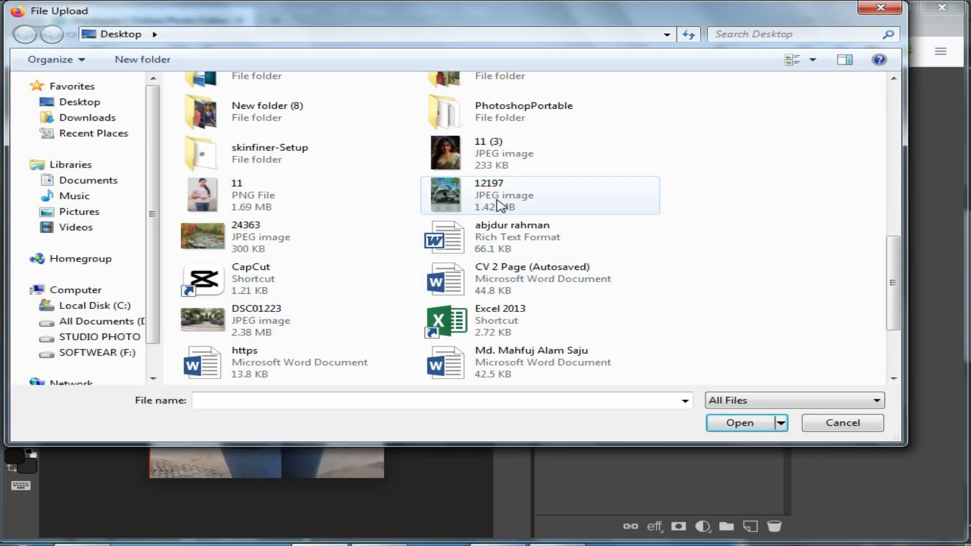
pyautogui.doubleClick(459, 205)
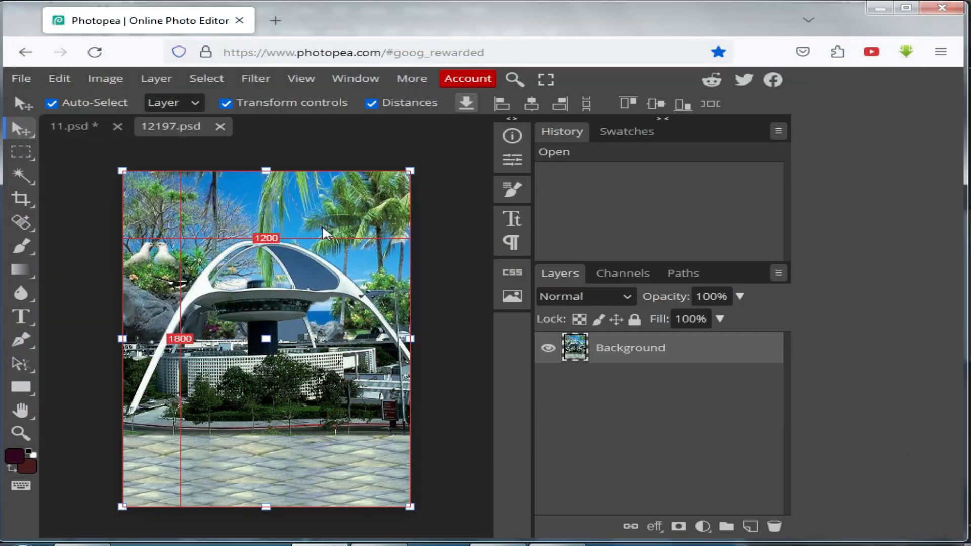
# Copy the scenery from 12197.psd into the 11.psd portrait document as a layer.
pyautogui.click(75, 126)
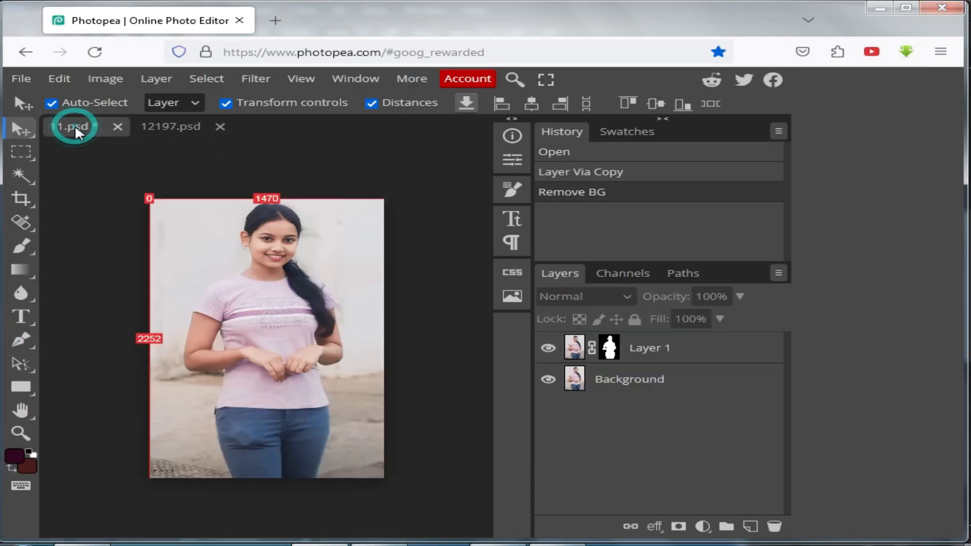
pyautogui.moveTo(169, 128); pyautogui.dragTo(353, 150)
pyautogui.moveTo(325, 201); pyautogui.dragTo(269, 182)
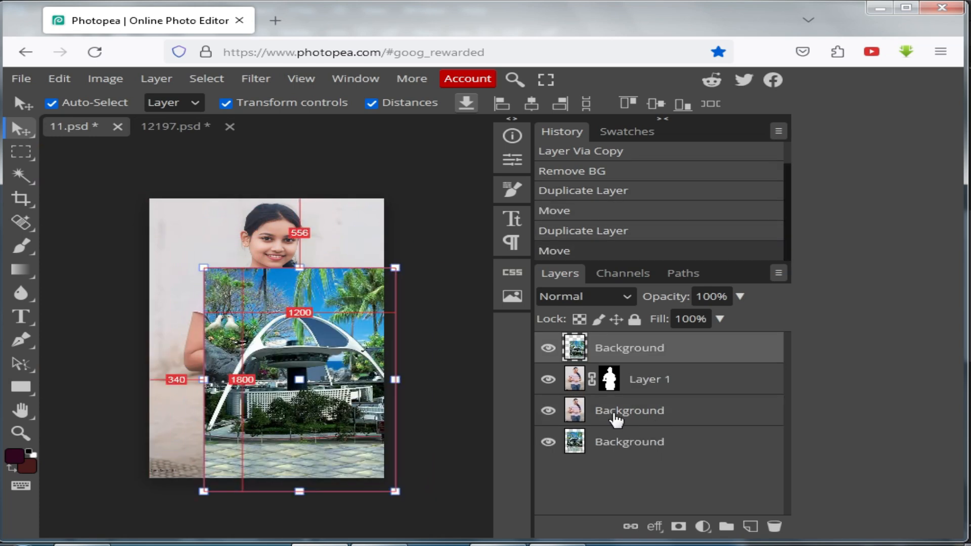
# Place the topmost scenery layer directly beneath the cut-out Layer 1 and align it with the canvas's upper-left corner.
pyautogui.moveTo(337, 340); pyautogui.dragTo(279, 295)
pyautogui.moveTo(682, 347); pyautogui.dragTo(689, 399)
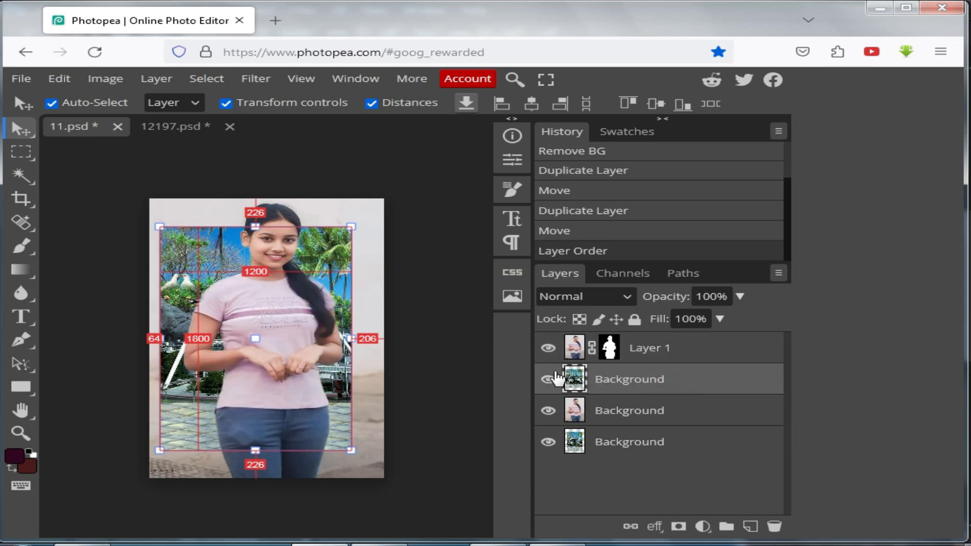
pyautogui.moveTo(336, 283); pyautogui.dragTo(325, 255)
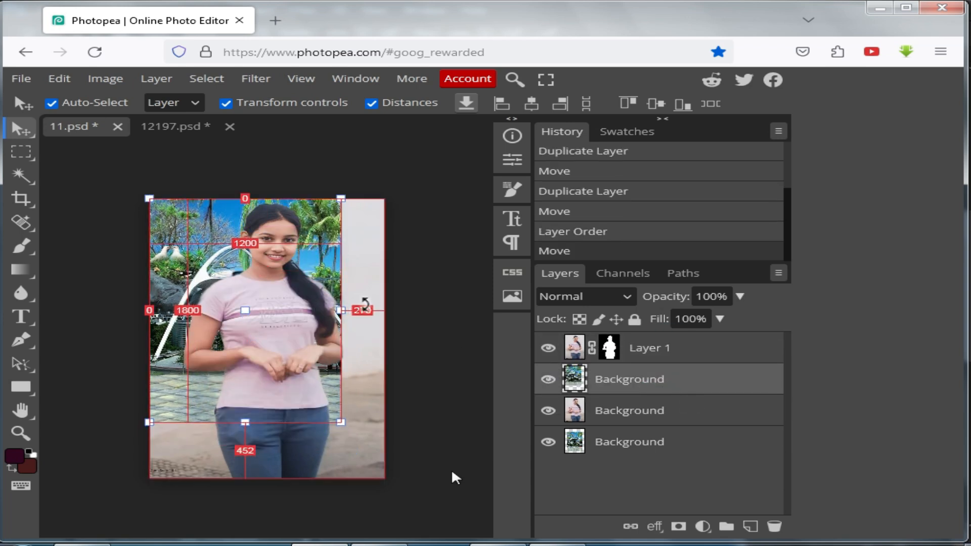
# Scale the scenery layer proportionally to about 134% so it covers the whole canvas, and deselect it.
pyautogui.moveTo(334, 425); pyautogui.dragTo(395, 486)
pyautogui.moveTo(147, 198); pyautogui.dragTo(137, 184)
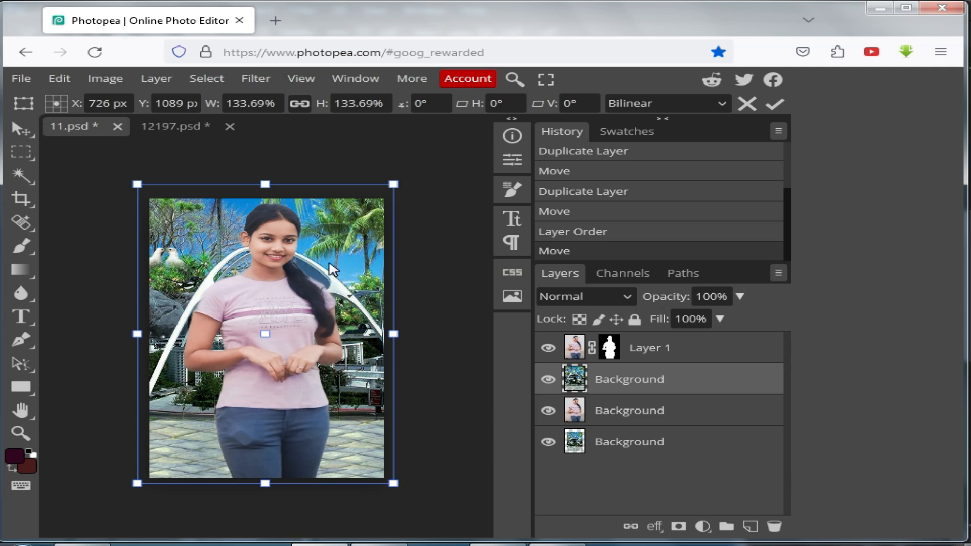
pyautogui.press('Return')
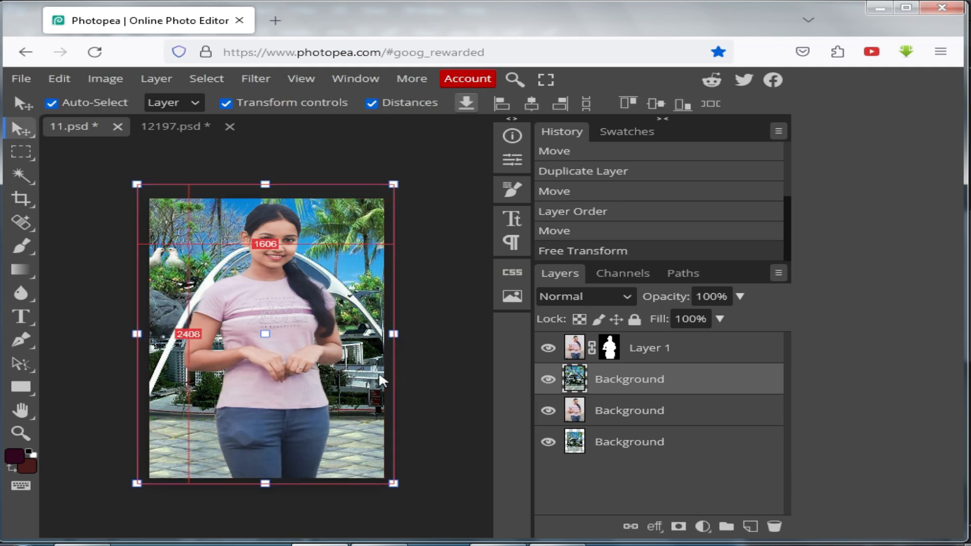
pyautogui.click(447, 242)
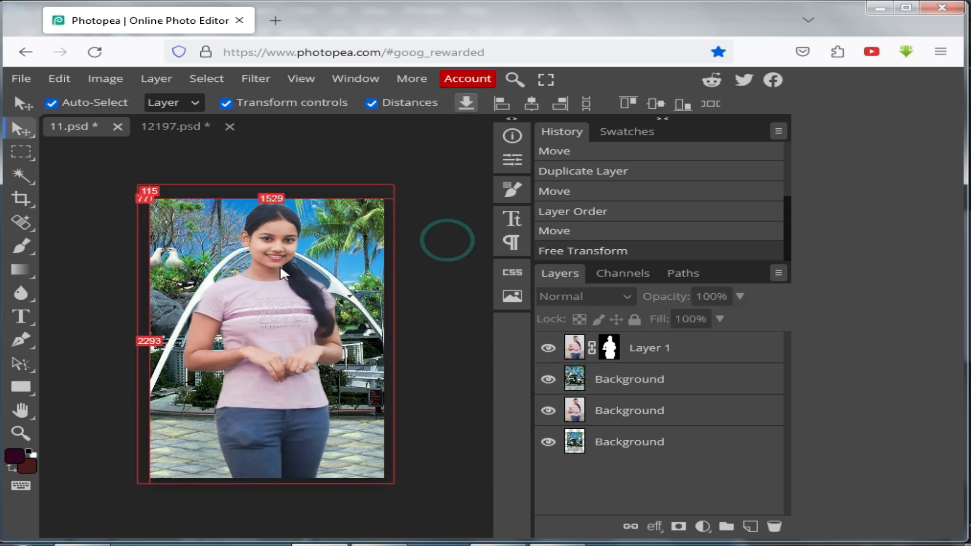
# Save the composite as 11.psd and dismiss the download notice.
pyautogui.scroll(1, 273, 269)
pyautogui.scroll(-1, 319, 367)
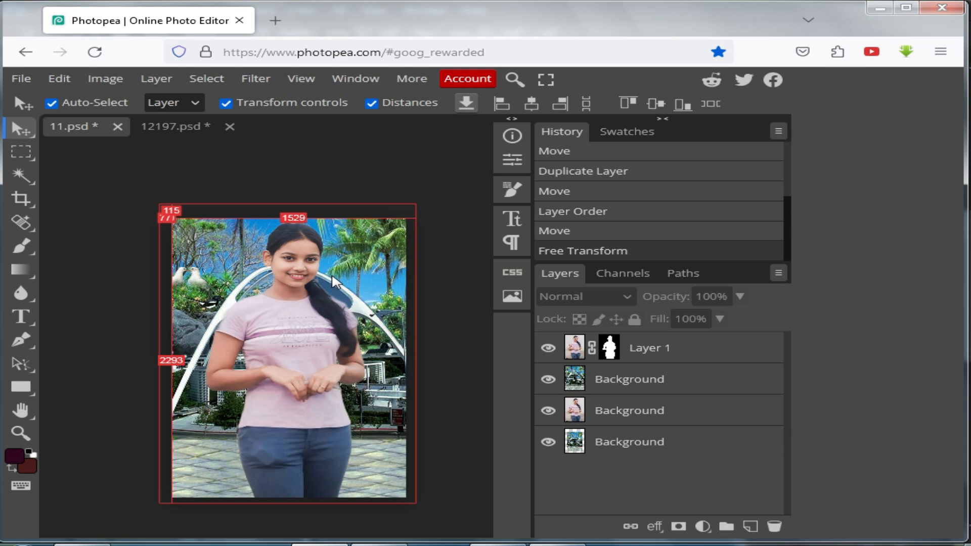
pyautogui.hotkey('ctrl', 's')
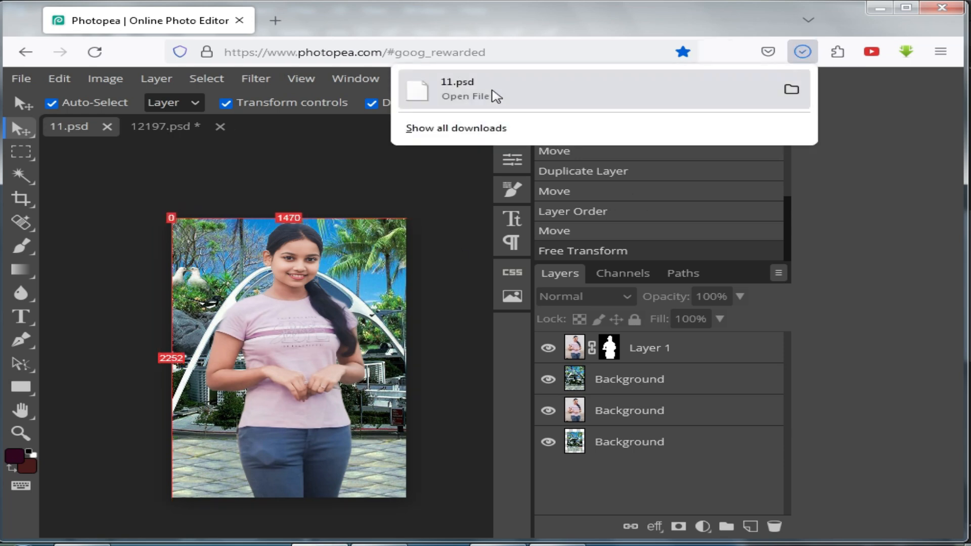
pyautogui.moveTo(440, 101); pyautogui.dragTo(488, 146)
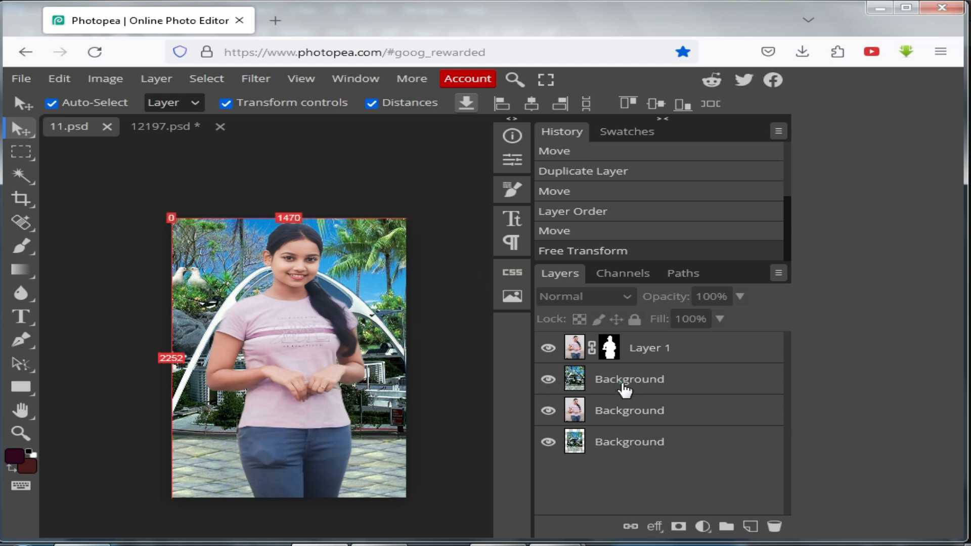
# Apply a stronger-than-preset Gaussian Blur to the scenery layer directly beneath Layer 1.
pyautogui.click(624, 388)
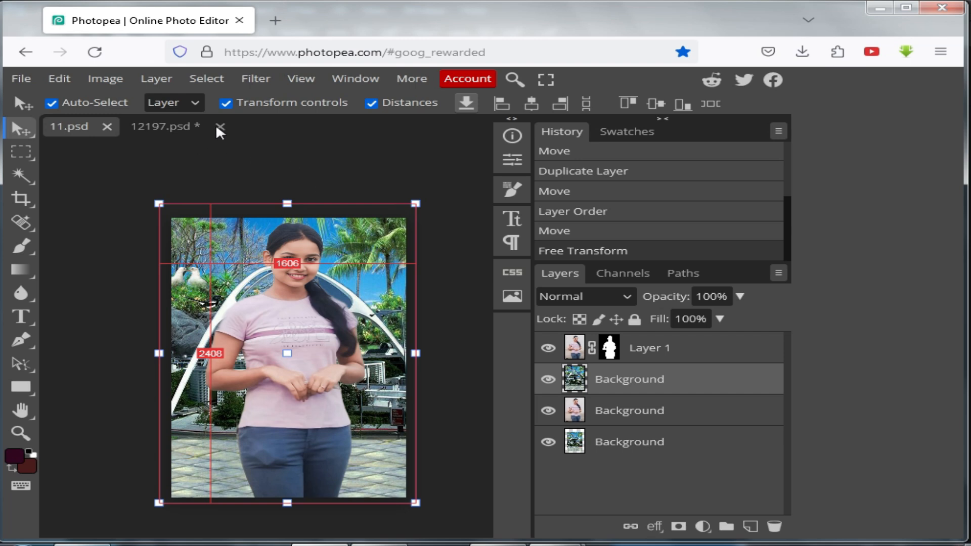
pyautogui.click(255, 79)
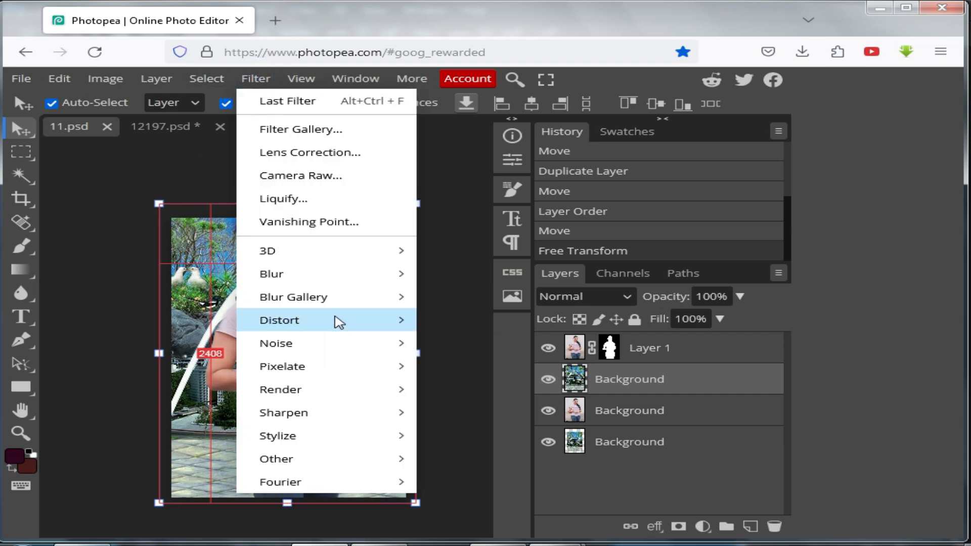
pyautogui.moveTo(292, 275)
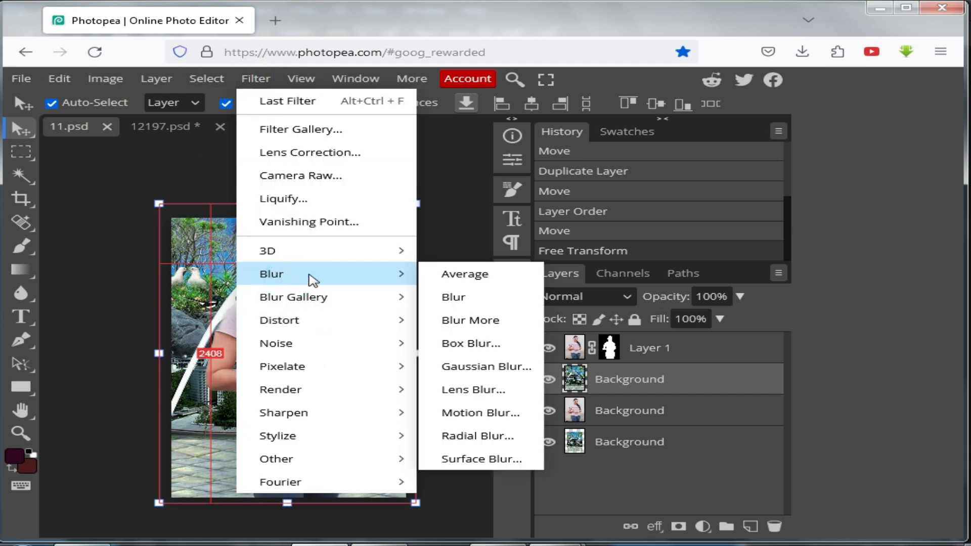
pyautogui.click(486, 366)
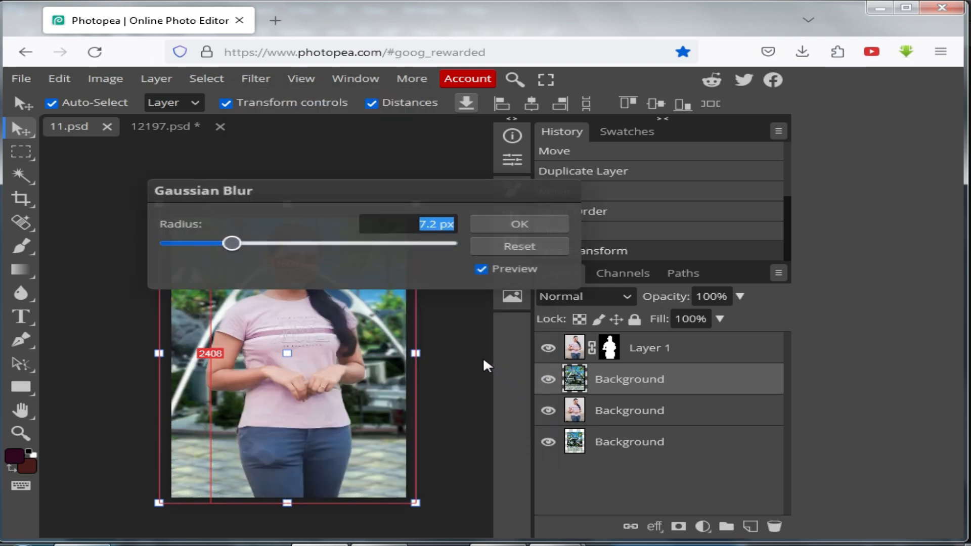
pyautogui.moveTo(347, 190); pyautogui.dragTo(608, 246)
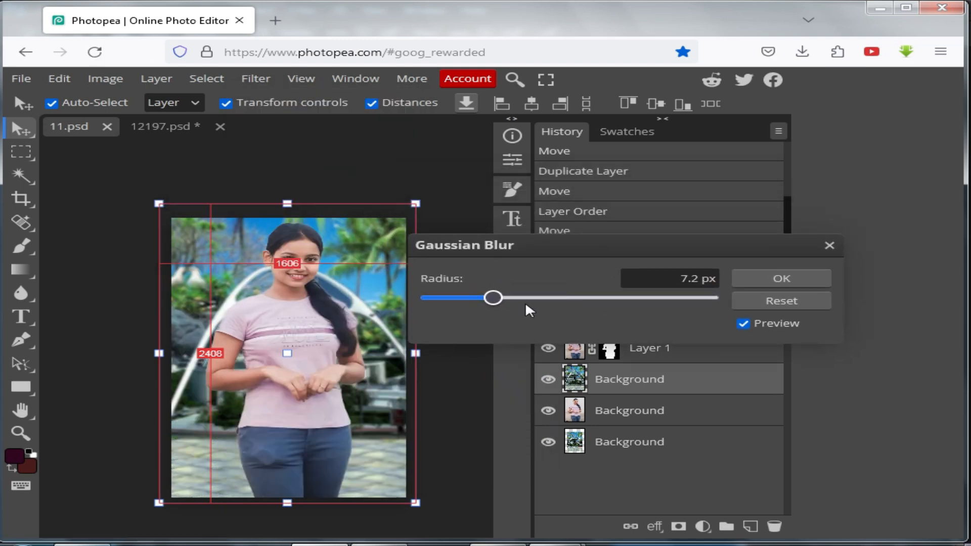
pyautogui.moveTo(494, 297); pyautogui.dragTo(532, 302)
pyautogui.click(785, 278)
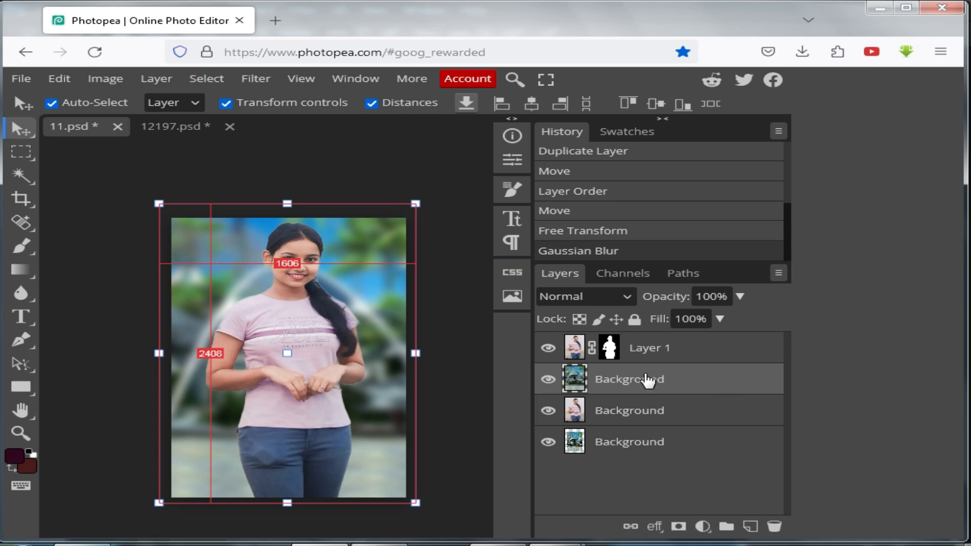
# Color-balance the scenery layer's highlights with Yellow-Blue at 43, a slight shift toward magenta and a stronger shift toward red.
pyautogui.hotkey('ctrl', 'b')
pyautogui.moveTo(321, 199); pyautogui.dragTo(575, 196)
pyautogui.click(543, 225)
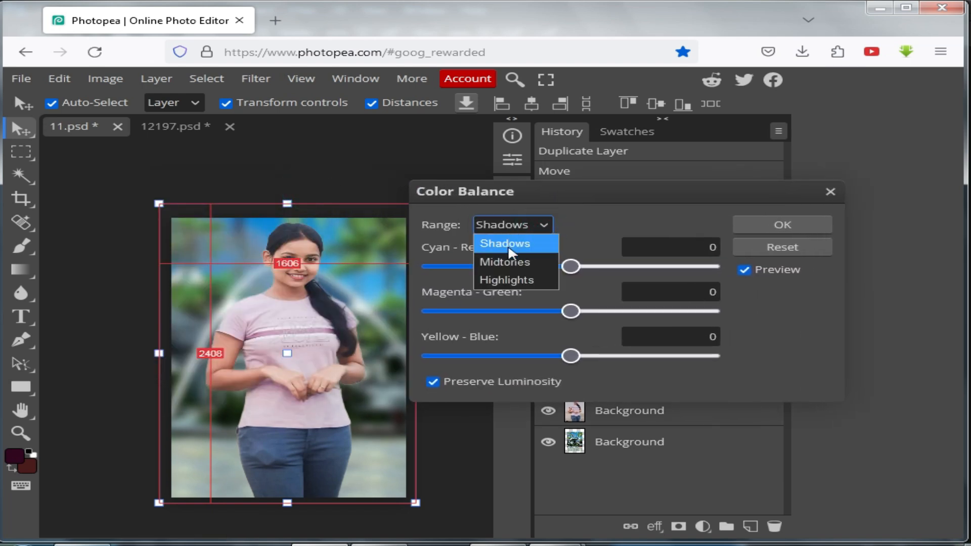
pyautogui.click(516, 283)
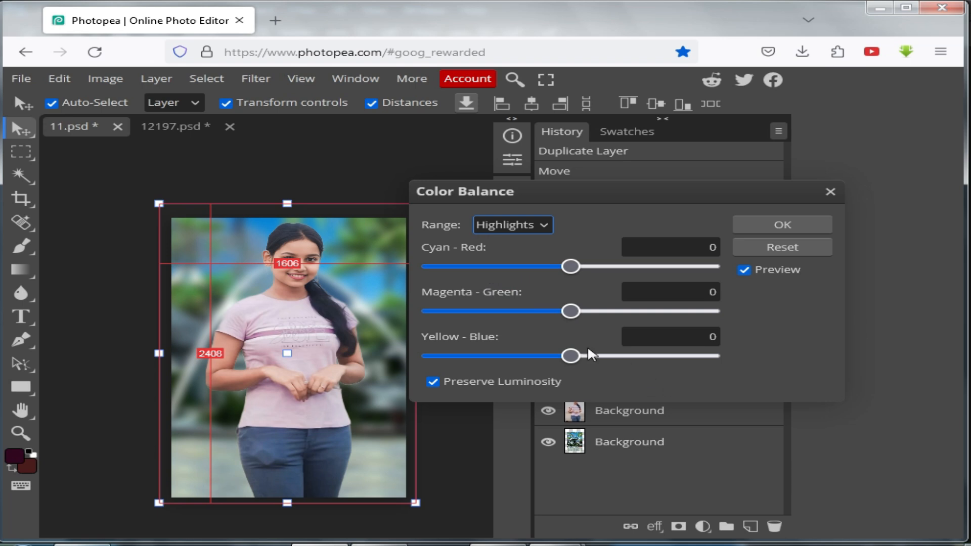
pyautogui.moveTo(574, 355); pyautogui.dragTo(632, 360)
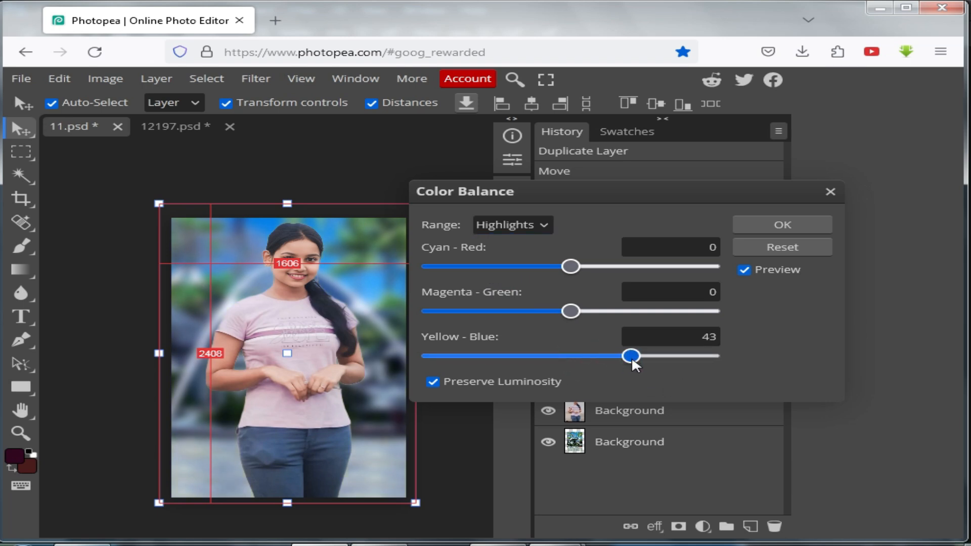
pyautogui.moveTo(570, 311)
pyautogui.mouseDown()
pyautogui.moveTo(529, 315)
pyautogui.moveTo(555, 313)
pyautogui.mouseUp()
pyautogui.moveTo(570, 267); pyautogui.dragTo(617, 272)
pyautogui.click(785, 224)
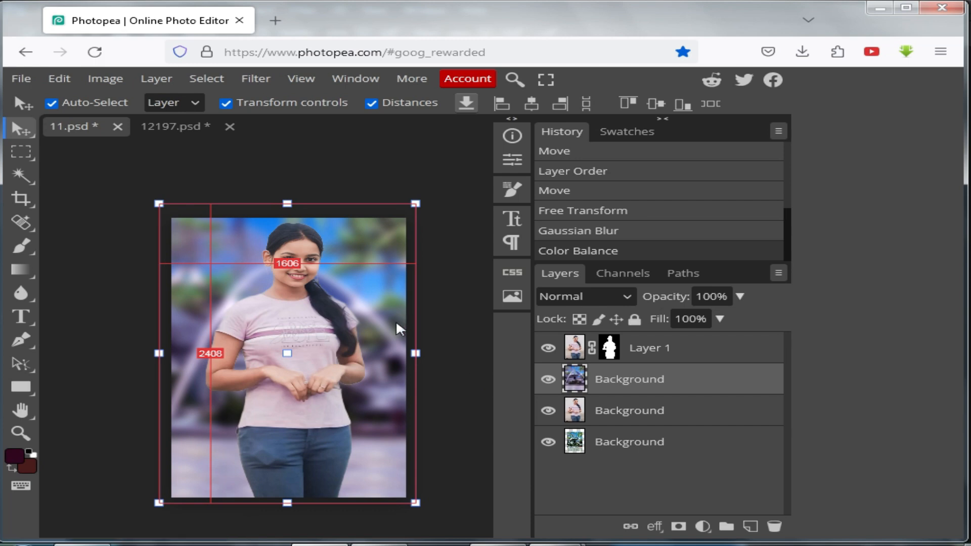
# Save the blurred composite as a PSD and open the downloaded 11(1).psd in Photoshop.
pyautogui.scroll(2, 305, 323)
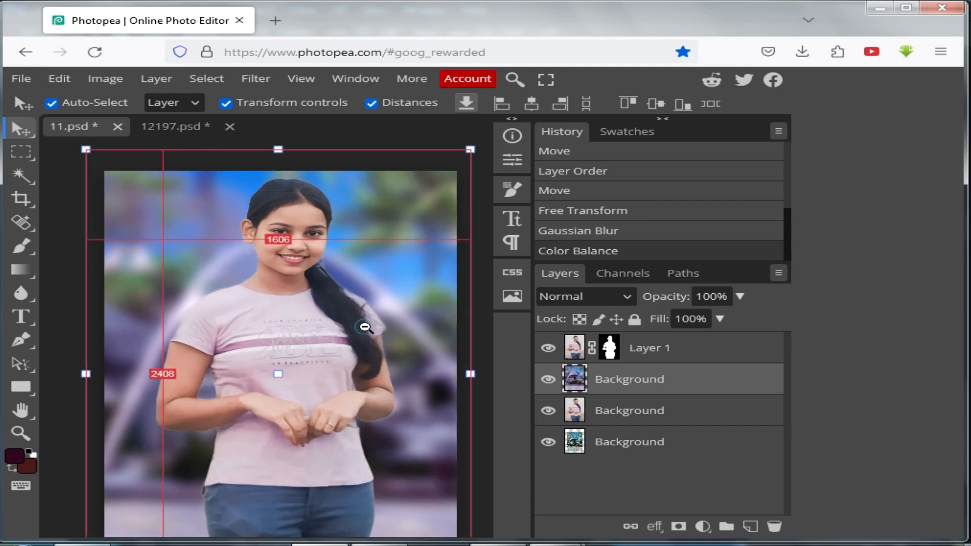
pyautogui.scroll(-2, 364, 321)
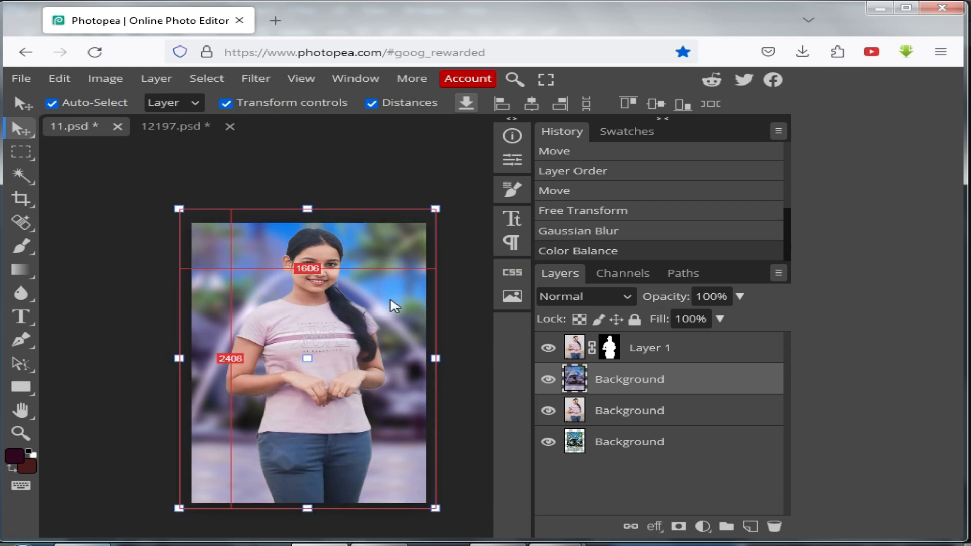
pyautogui.hotkey('ctrl', 's')
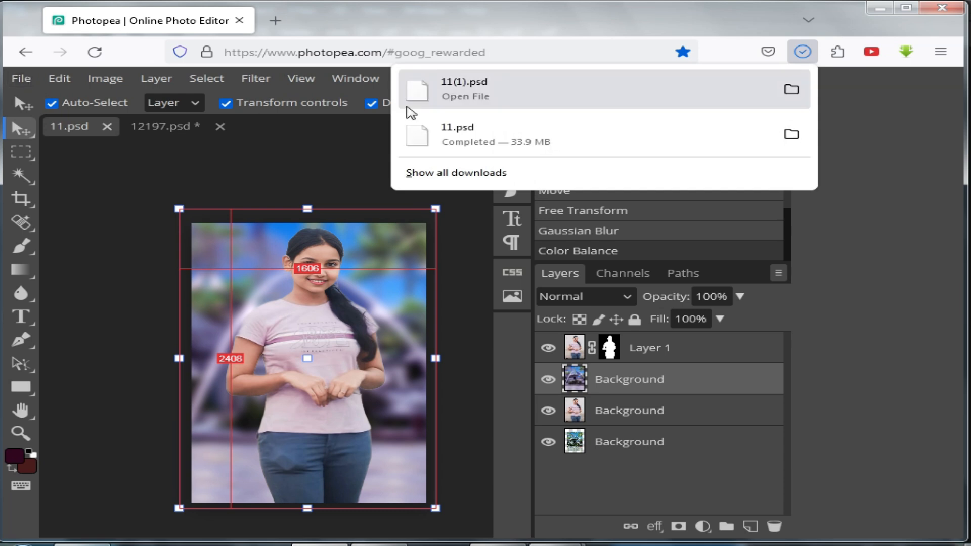
pyautogui.click(20, 78)
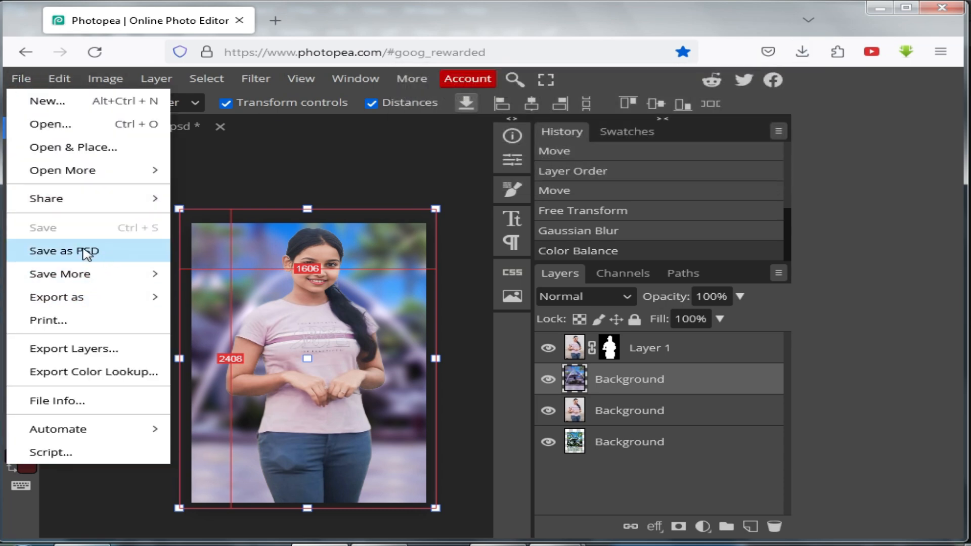
pyautogui.moveTo(152, 276)
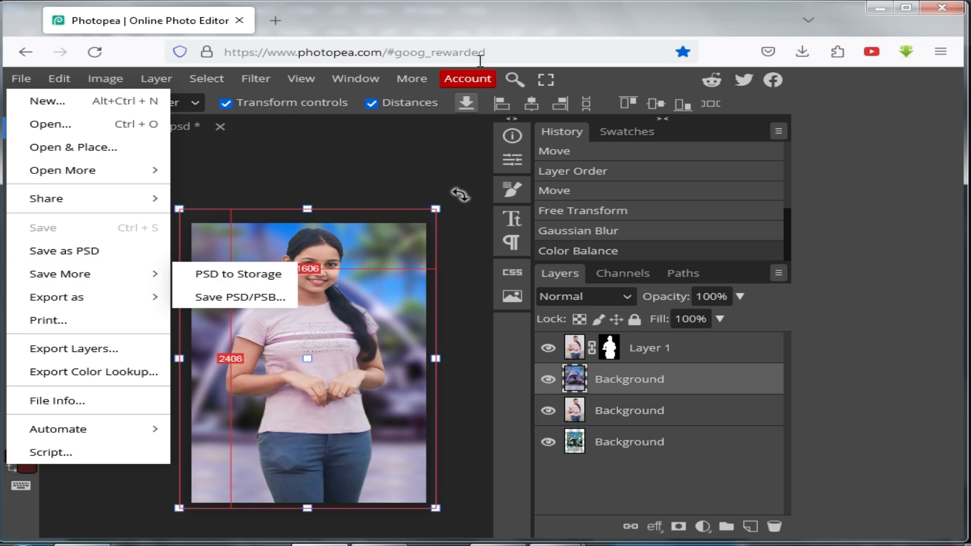
pyautogui.click(802, 51)
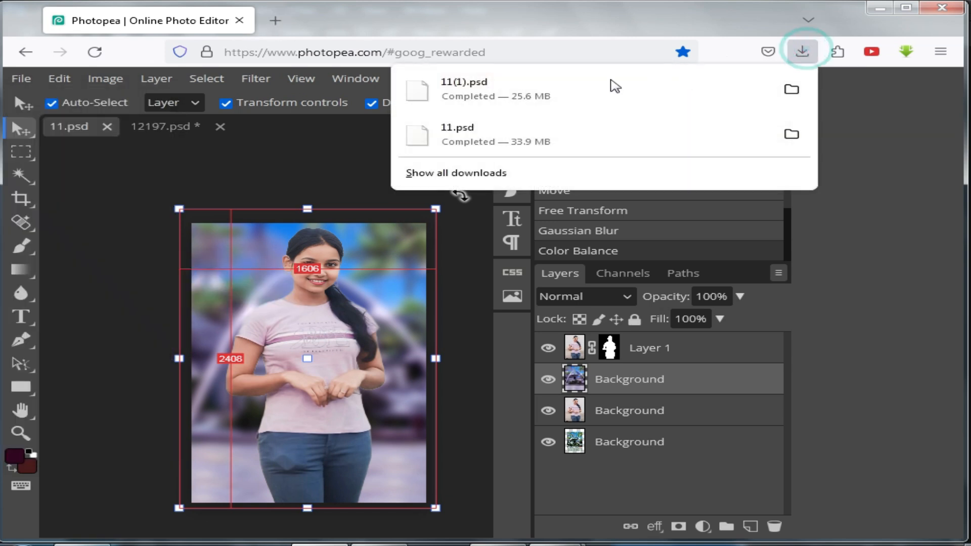
pyautogui.moveTo(433, 91); pyautogui.dragTo(399, 131)
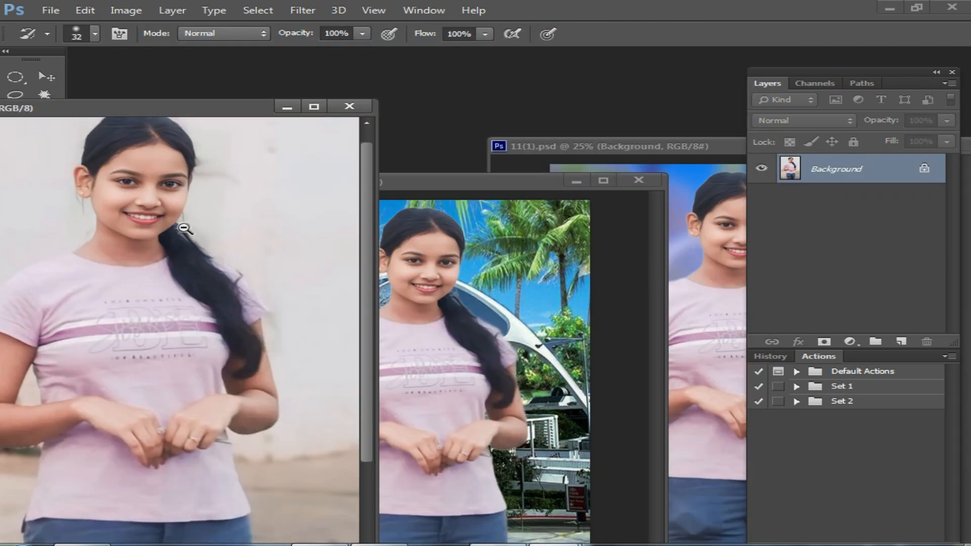
# Arrange the 11.png, 11.psd and 11(1).psd windows to compare the original portrait with both background versions.
pyautogui.keyDown('alt'); pyautogui.click(185, 228); pyautogui.keyUp('alt')
pyautogui.moveTo(221, 106); pyautogui.dragTo(336, 83)
pyautogui.click(515, 182)
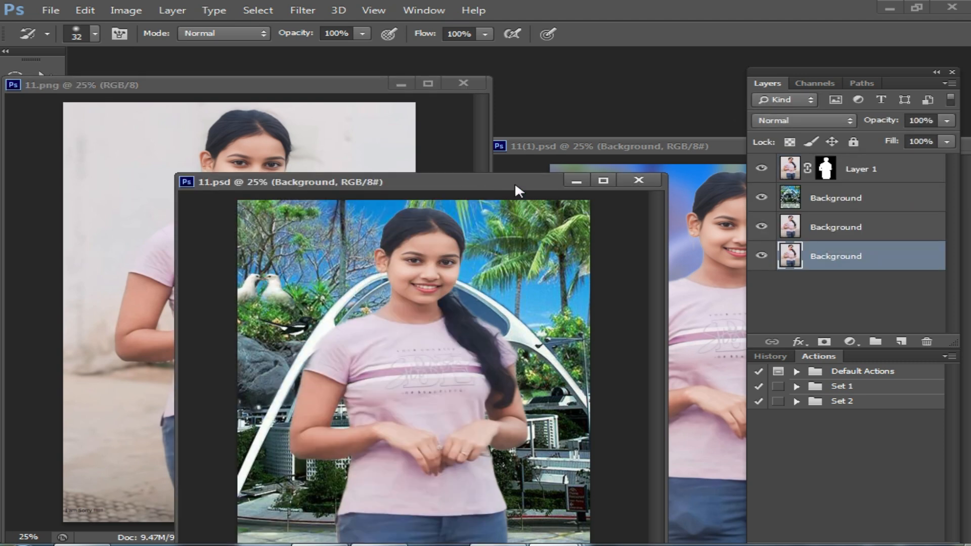
pyautogui.moveTo(514, 182); pyautogui.dragTo(417, 120)
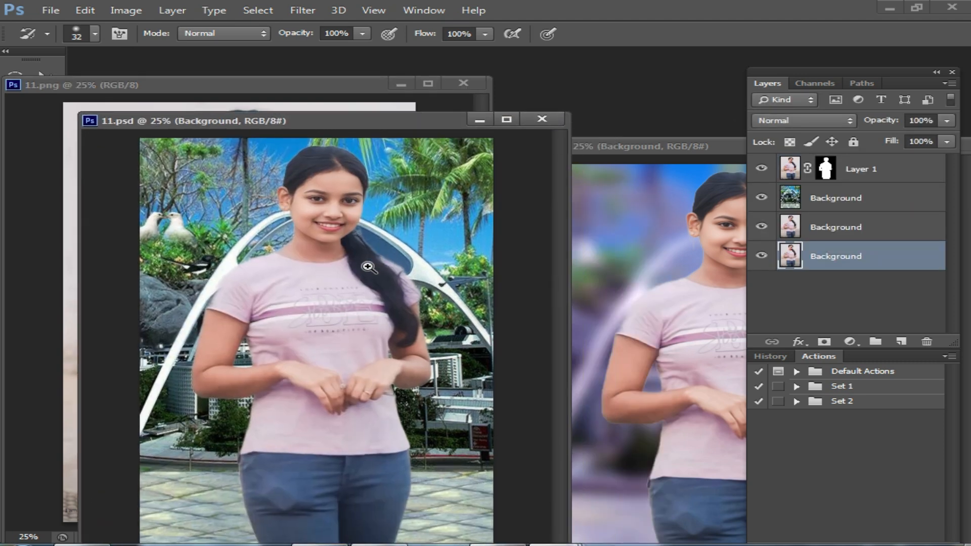
pyautogui.hotkey('ctrl', '+')
pyautogui.moveTo(636, 147); pyautogui.dragTo(422, 146)
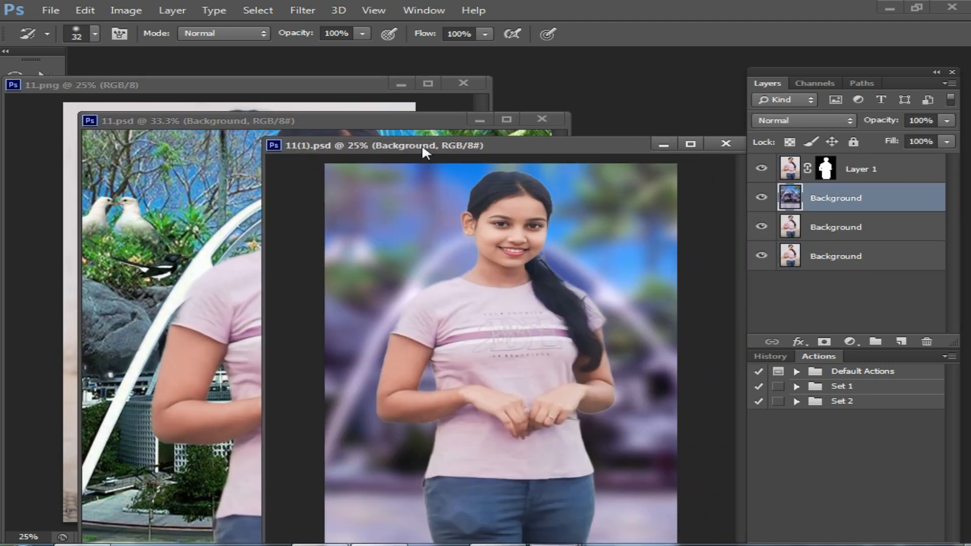
# Inspect the cut-out edges and blurred background of 11(1).psd enlarged, and return it to a floating window at 25%.
pyautogui.doubleClick(422, 146)
pyautogui.keyDown('ctrl'); pyautogui.click(565, 270); pyautogui.keyUp('ctrl')
pyautogui.click(578, 264)
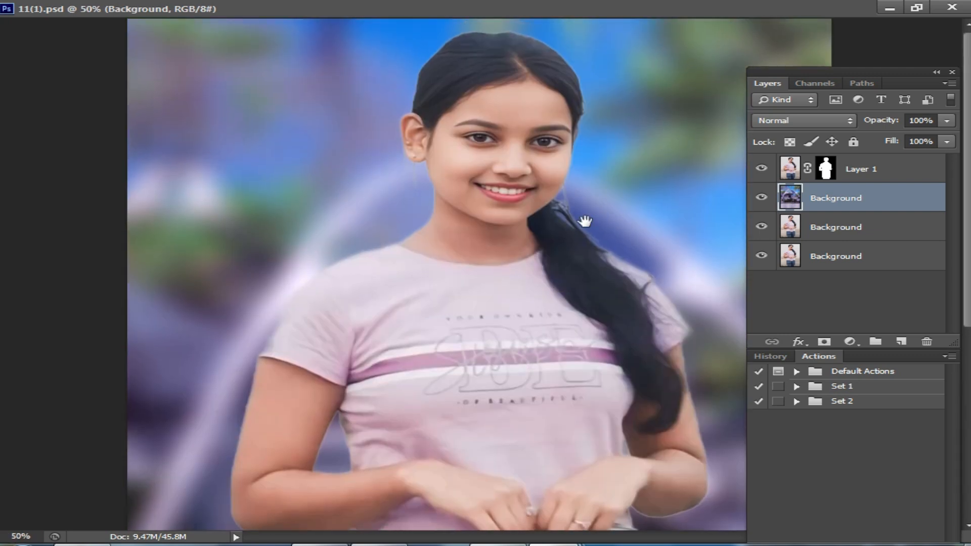
pyautogui.keyDown('alt'); pyautogui.click(612, 265); pyautogui.keyUp('alt')
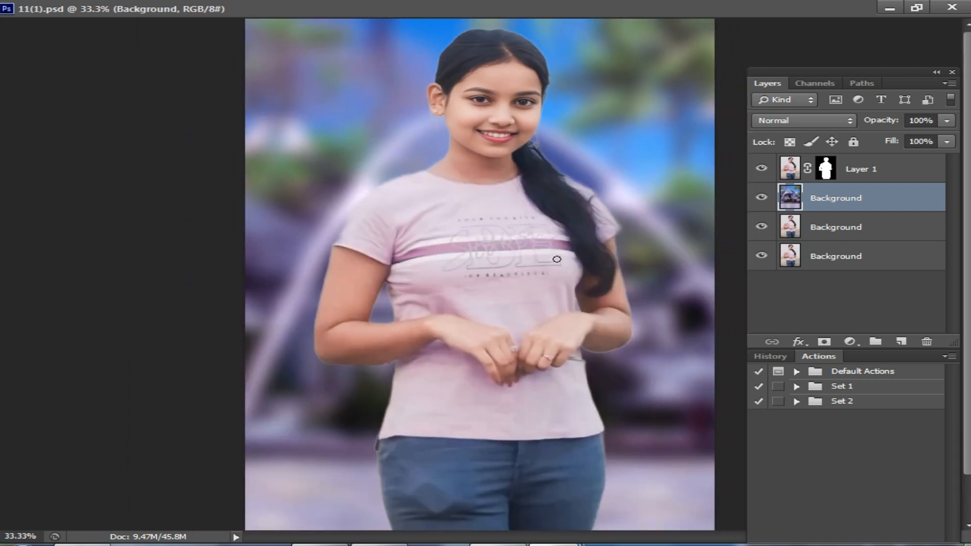
pyautogui.keyDown('alt'); pyautogui.click(575, 287); pyautogui.keyUp('alt')
pyautogui.moveTo(470, 9); pyautogui.dragTo(476, 90)
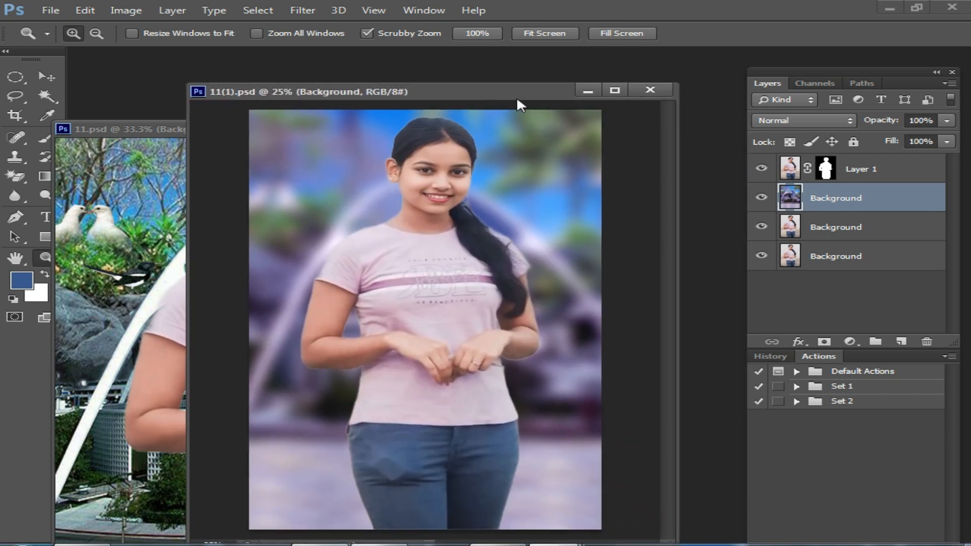
pyautogui.moveTo(512, 93); pyautogui.dragTo(494, 118)
# Switch back to Photopea and close 12197.psd without saving, along with 11.psd.
pyautogui.click(379, 545)
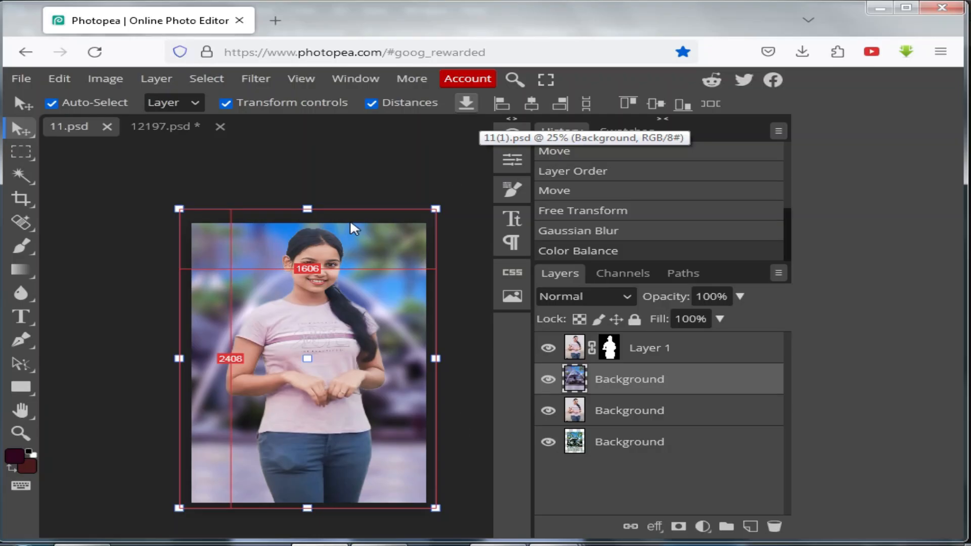
pyautogui.click(220, 126)
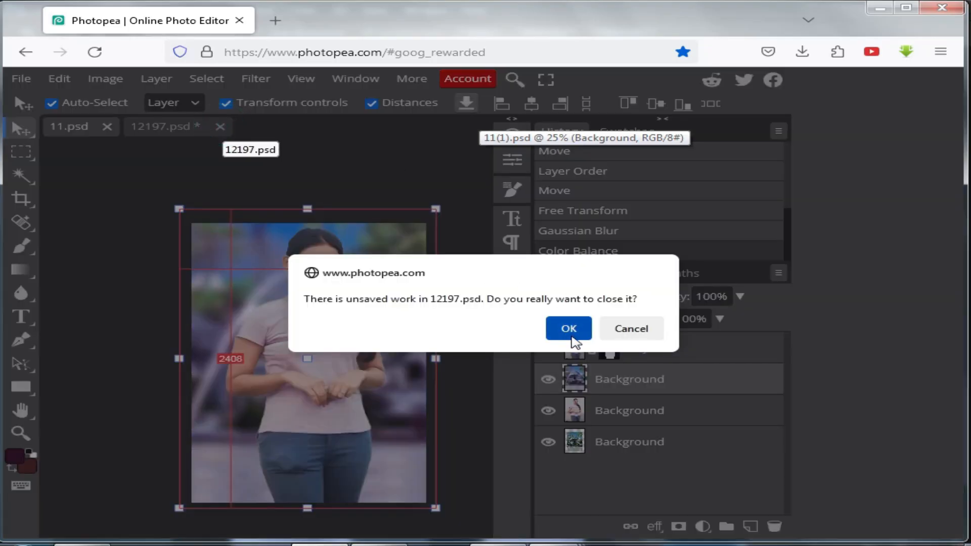
pyautogui.click(568, 330)
pyautogui.click(107, 127)
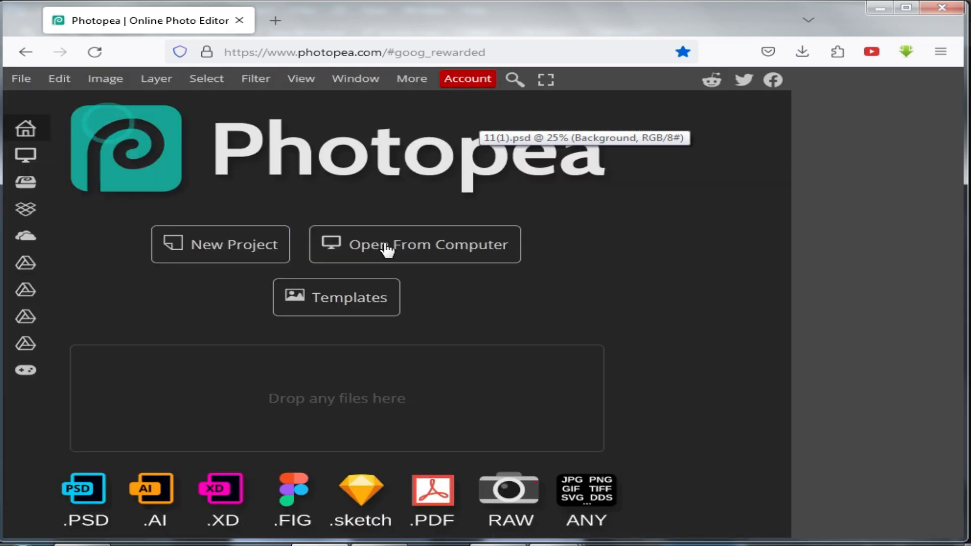
# Open the JPEG portrait 11 (4) from New folder (8) on the Desktop.
pyautogui.click(449, 248)
pyautogui.scroll(-4, 657, 243)
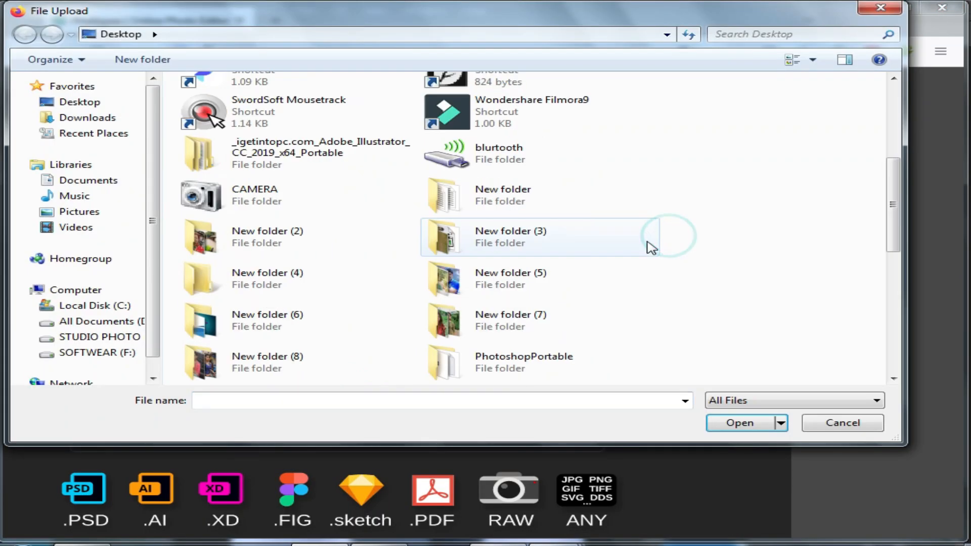
pyautogui.doubleClick(244, 372)
pyautogui.scroll(-1, 656, 297)
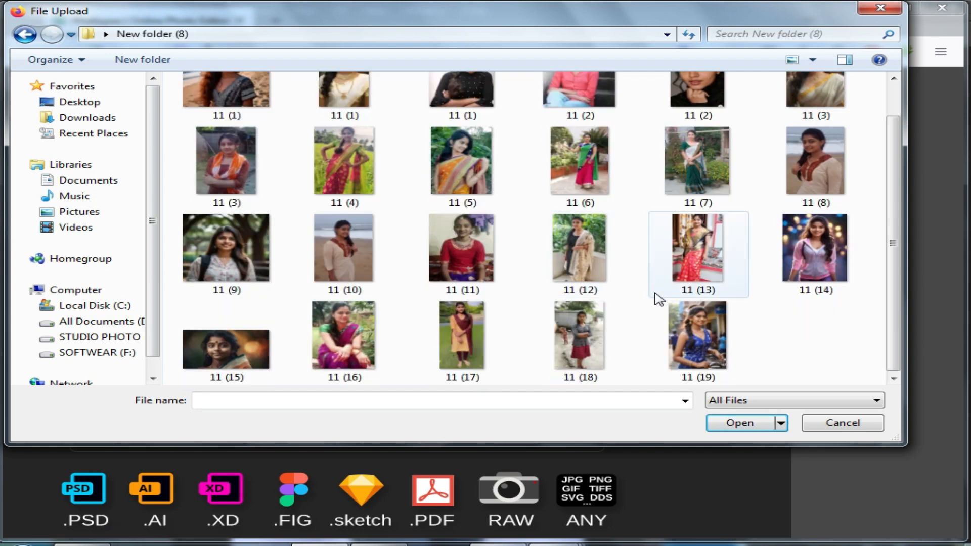
pyautogui.scroll(1, 455, 308)
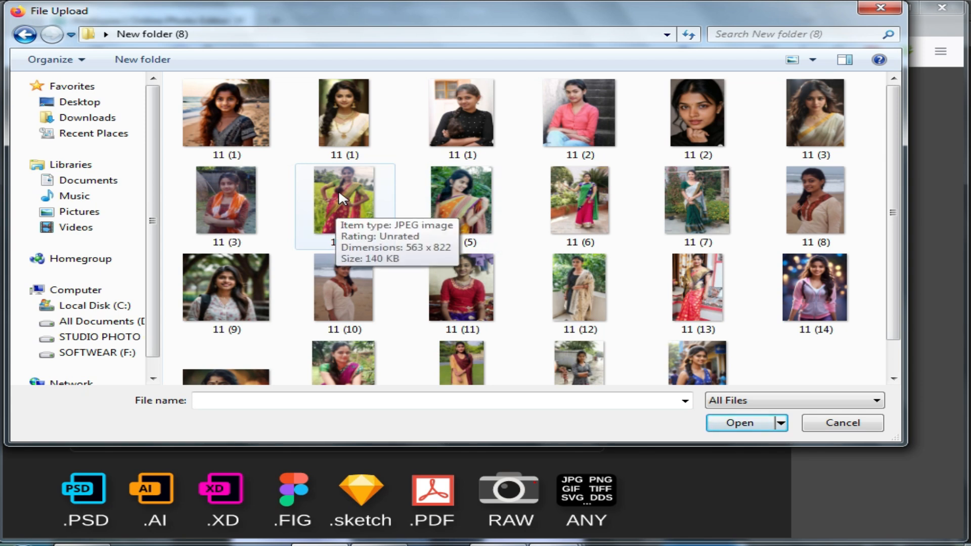
pyautogui.doubleClick(352, 207)
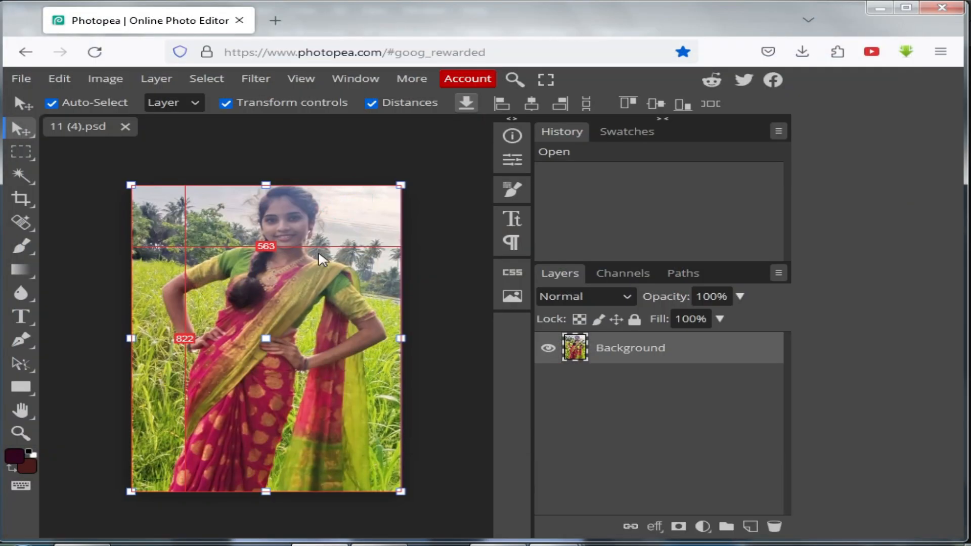
# Run Remove BG on the 11 (4).psd portrait, agreeing to watch a short ad to skip the waiting time.
pyautogui.click(206, 78)
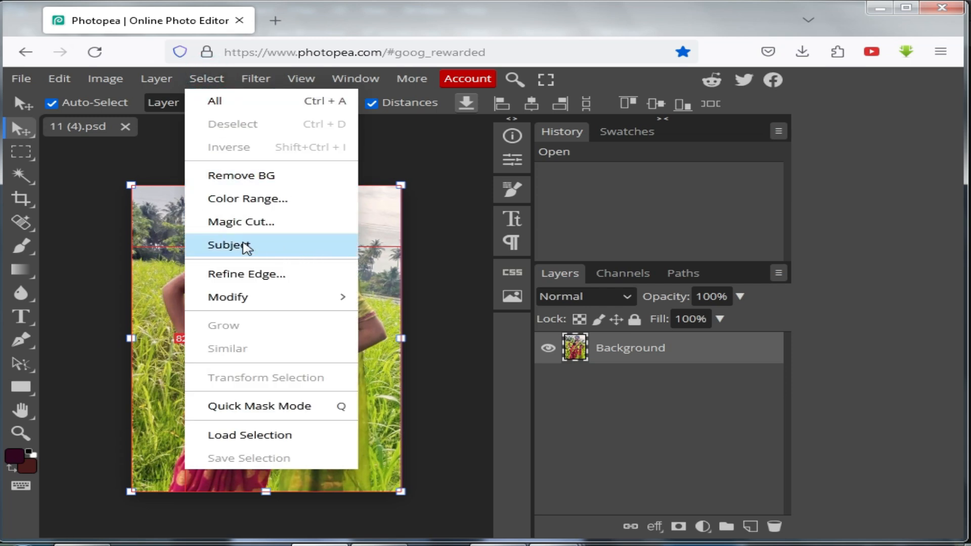
pyautogui.click(245, 175)
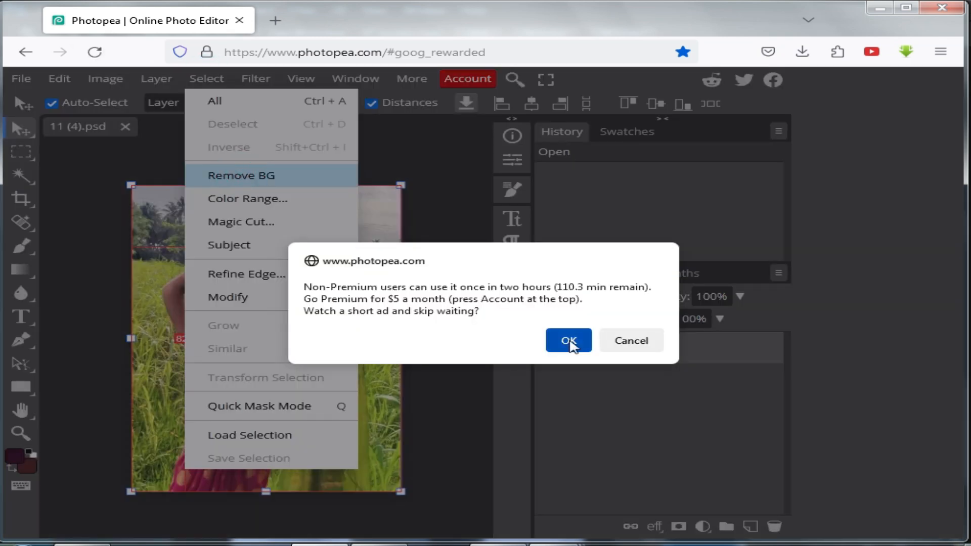
pyautogui.click(569, 340)
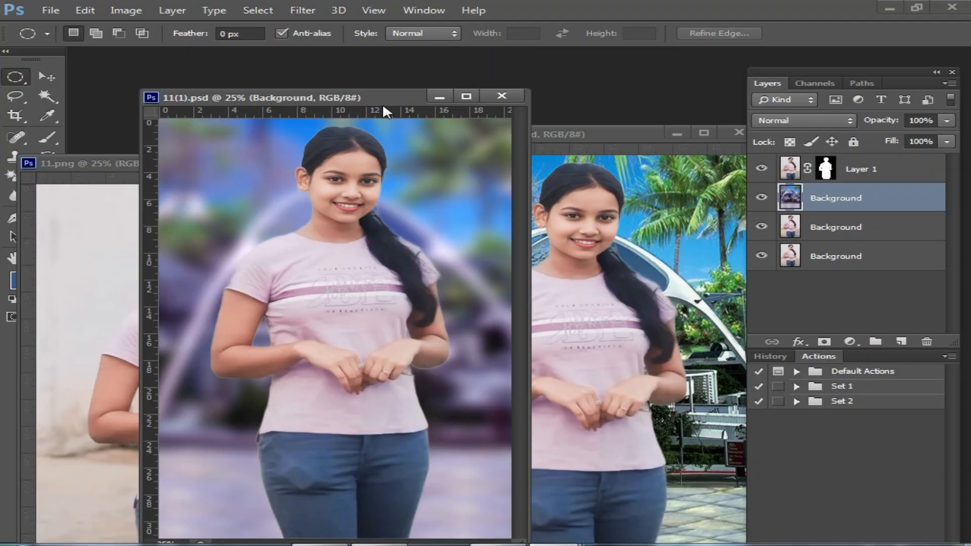
pyautogui.moveTo(366, 95)
pyautogui.mouseDown()
pyautogui.moveTo(411, 95)
pyautogui.moveTo(365, 87)
pyautogui.mouseUp()
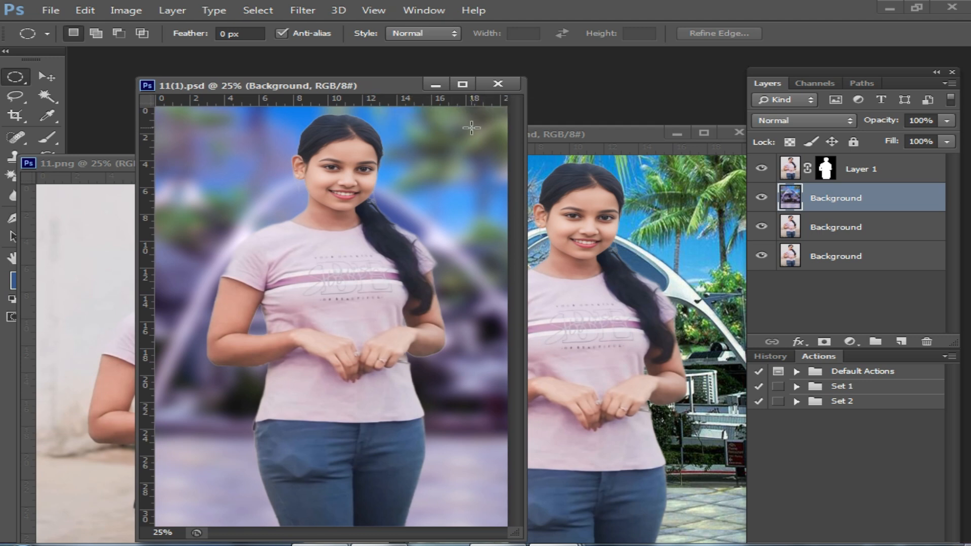
pyautogui.moveTo(384, 83); pyautogui.dragTo(406, 80)
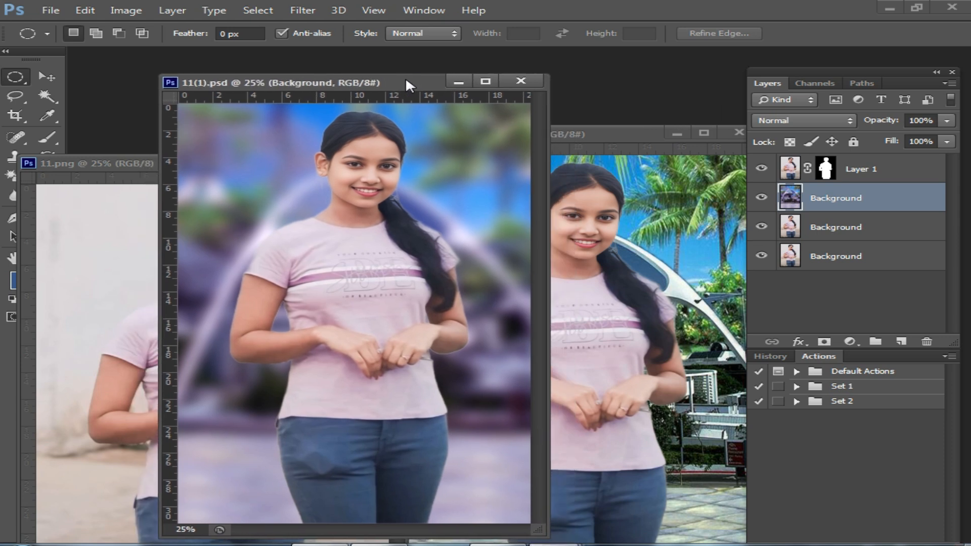